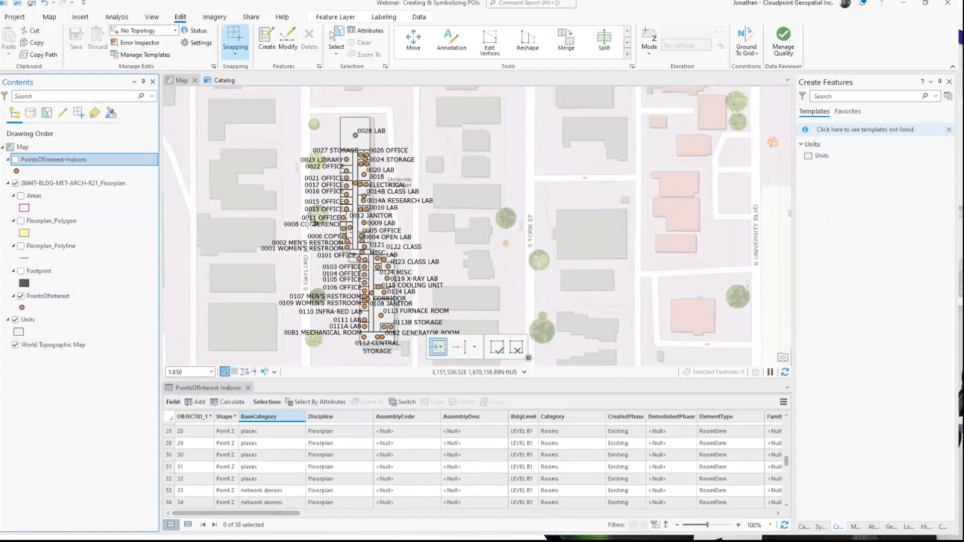
# - Open the PointsOfInterest layer's attribute table, review its BaseCategory, building level and document fields, and close the table
pyautogui.rightClick(49, 296)
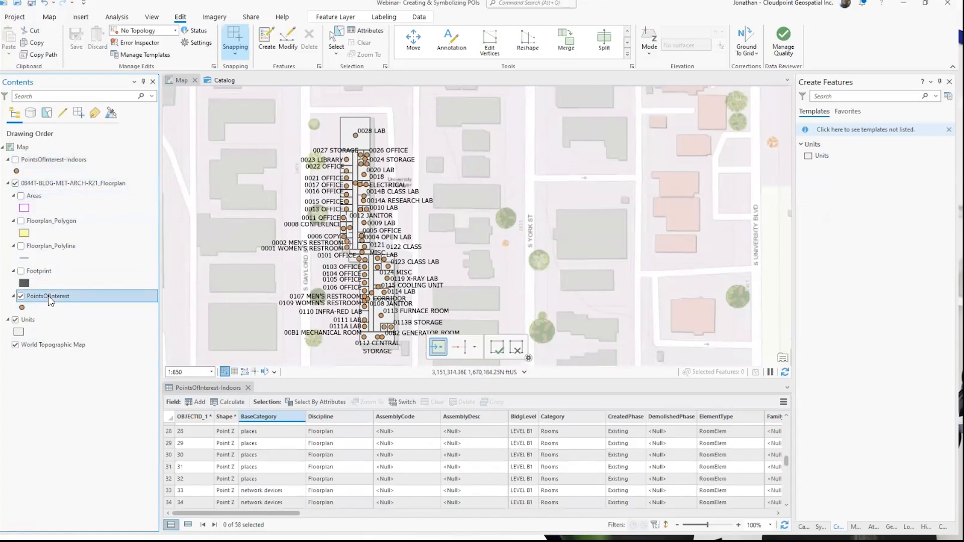
pyautogui.click(89, 63)
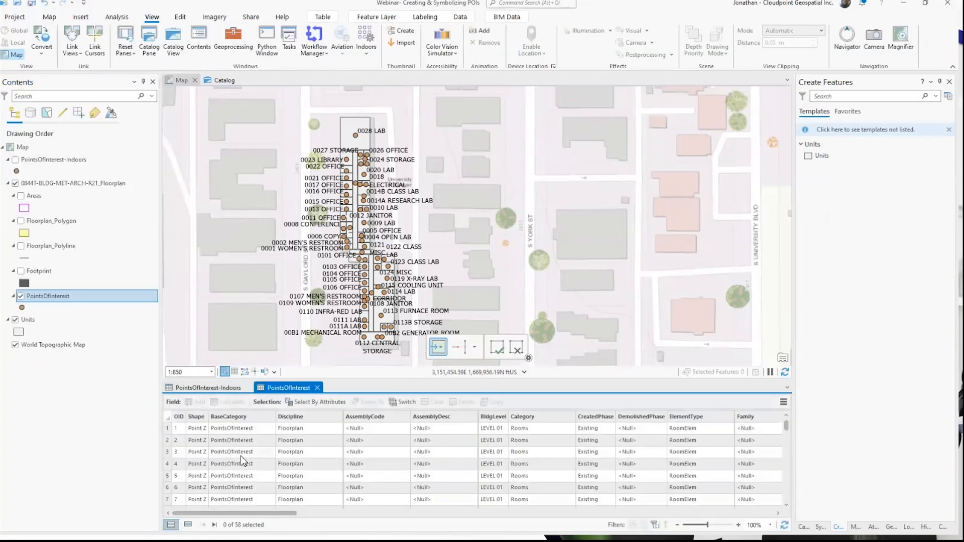
pyautogui.moveTo(237, 512); pyautogui.dragTo(284, 517)
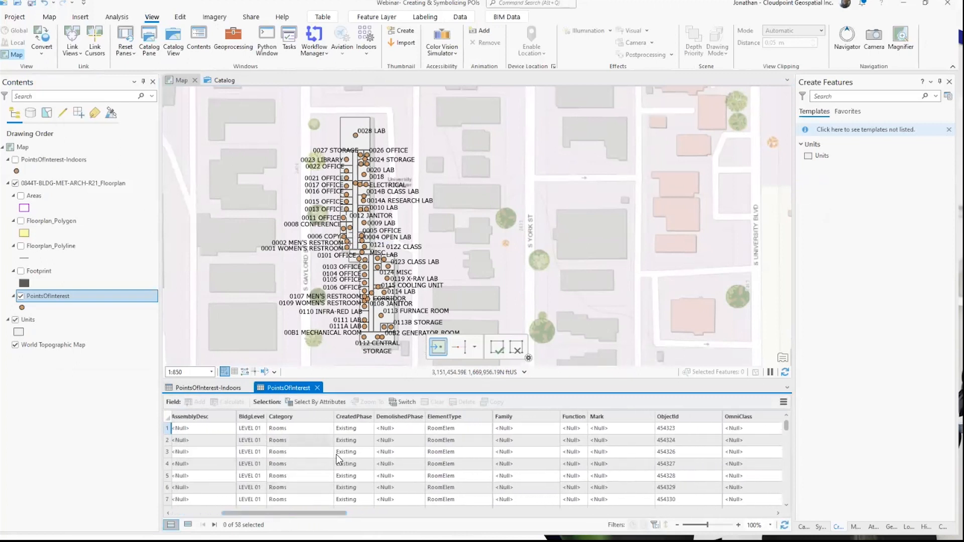
pyautogui.moveTo(341, 514); pyautogui.dragTo(564, 513)
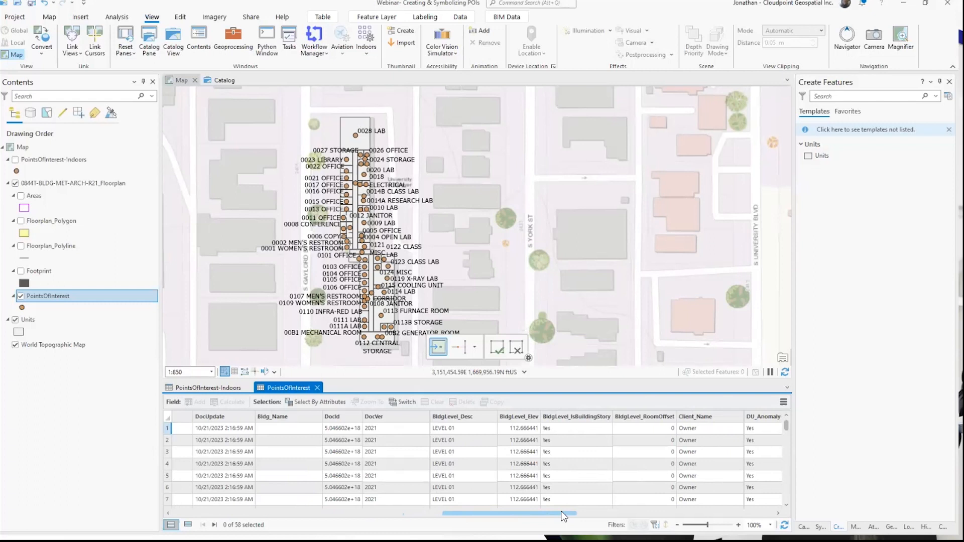
pyautogui.click(317, 388)
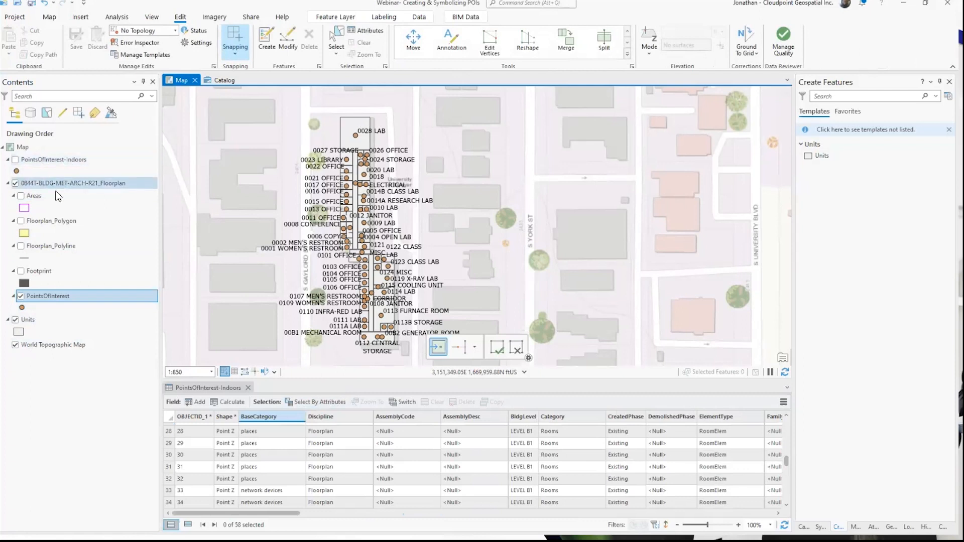
pyautogui.rightClick(42, 297)
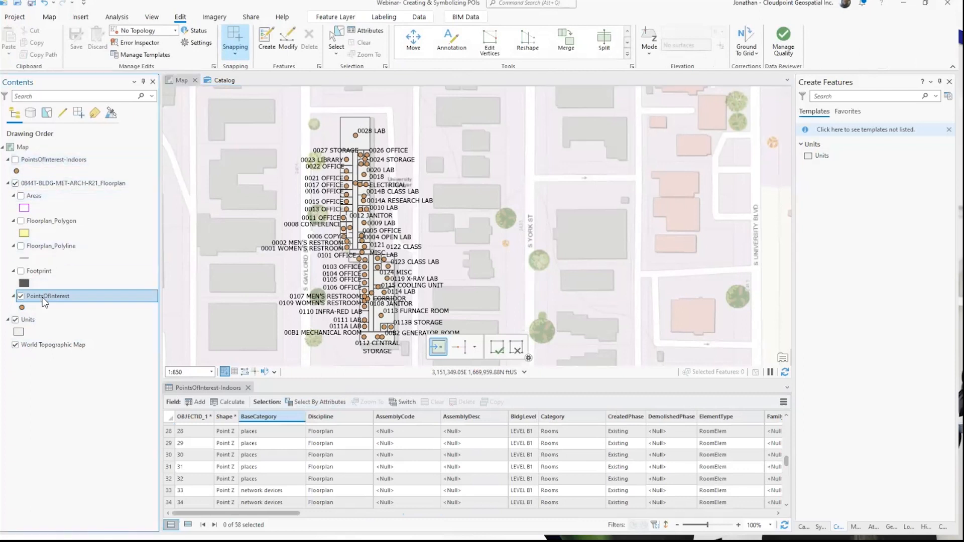
pyautogui.moveTo(52, 294)
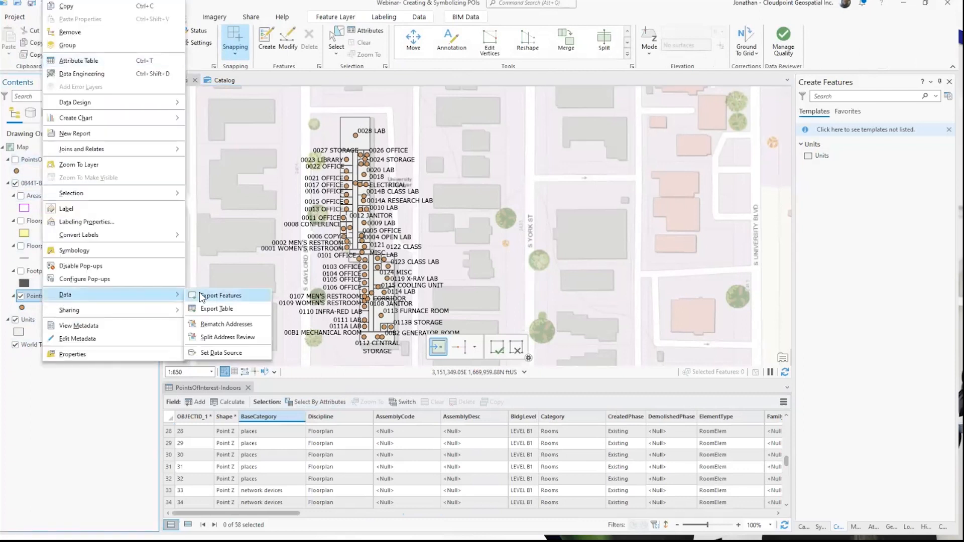
pyautogui.click(113, 392)
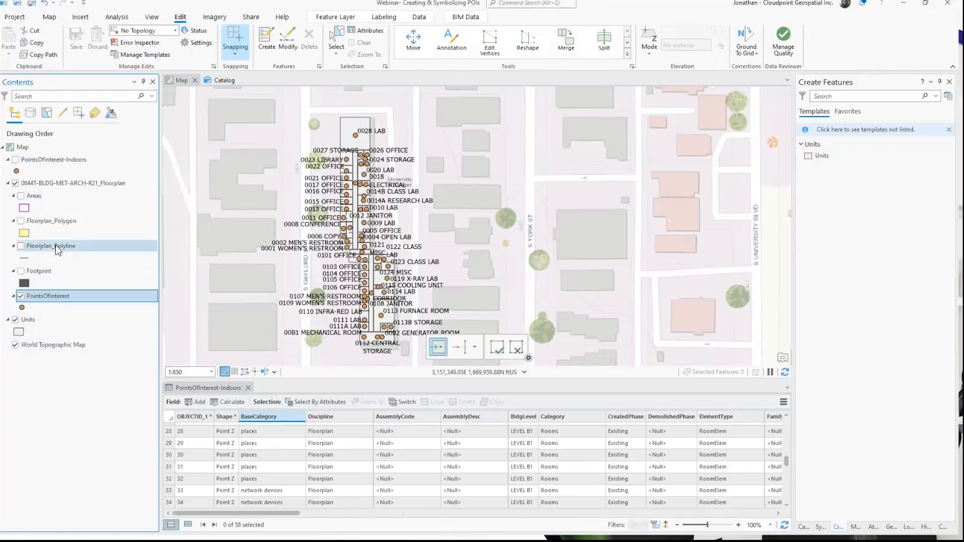
# - Hide the PointsOfInterest layer of the floorplan group and show the PointsOfInterest-Indoors layer instead
pyautogui.click(53, 159)
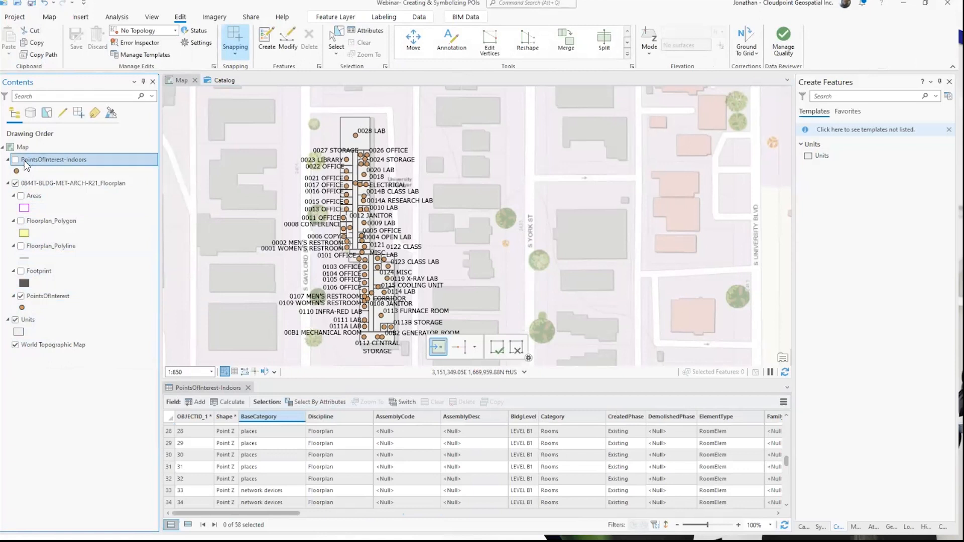
pyautogui.click(21, 296)
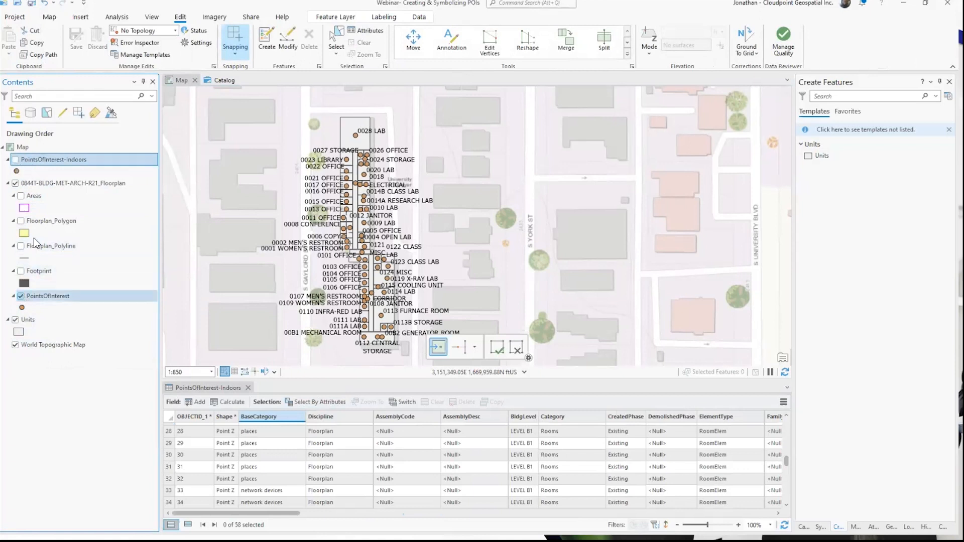
pyautogui.click(15, 160)
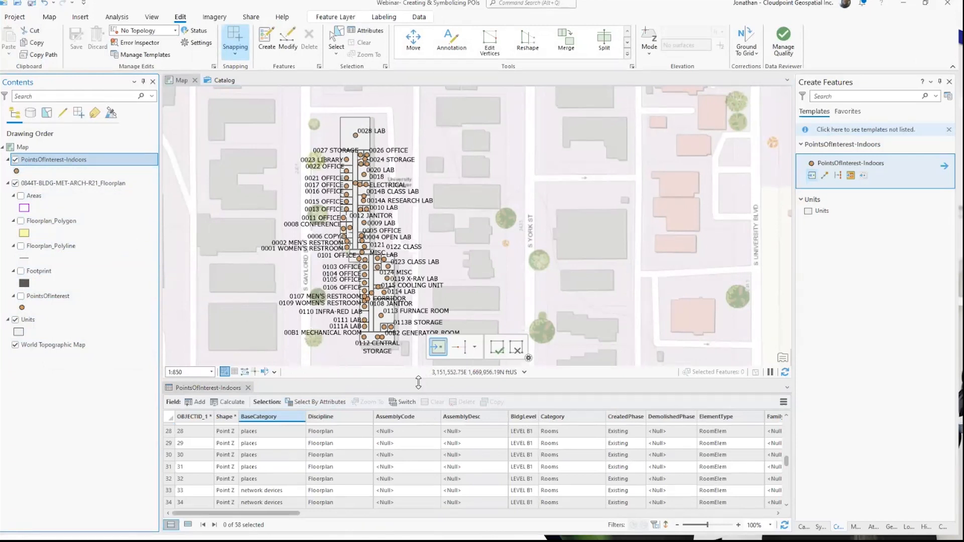
# - Enlarge the PointsOfInterest-Indoors attribute table, examine the values in its BaseCategory field, and clear the row selection
pyautogui.moveTo(416, 380); pyautogui.dragTo(416, 356)
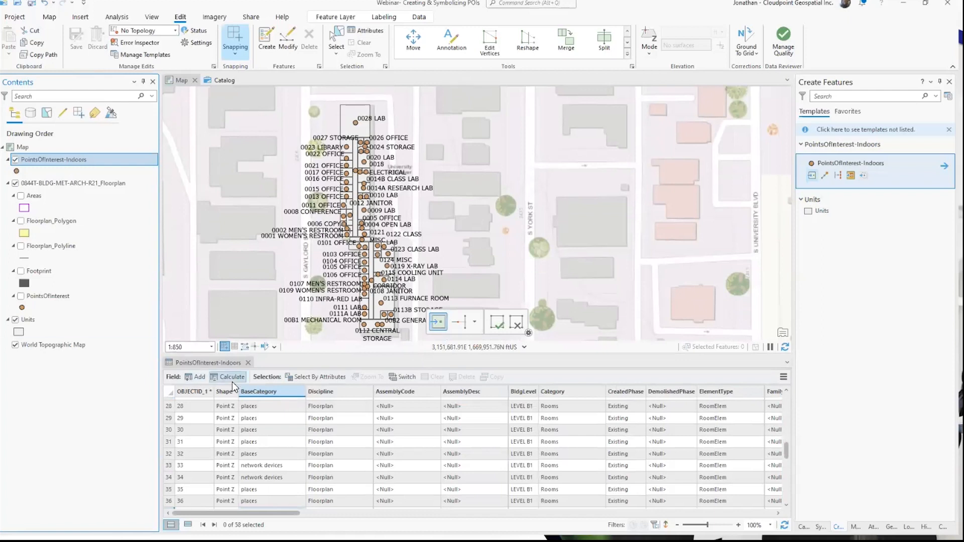
pyautogui.click(169, 410)
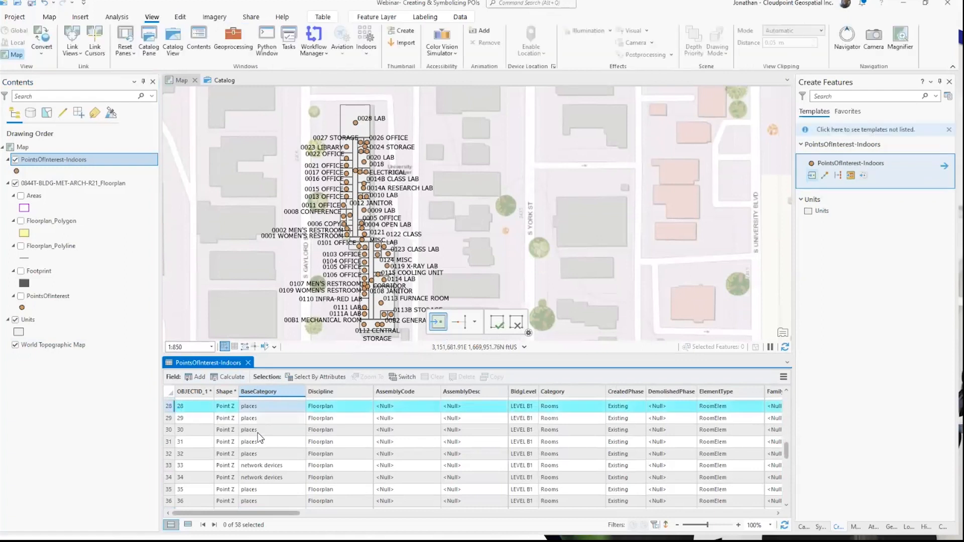
pyautogui.click(251, 466)
pyautogui.scroll(-2, 252, 469)
pyautogui.scroll(-5, 255, 472)
pyautogui.click(255, 464)
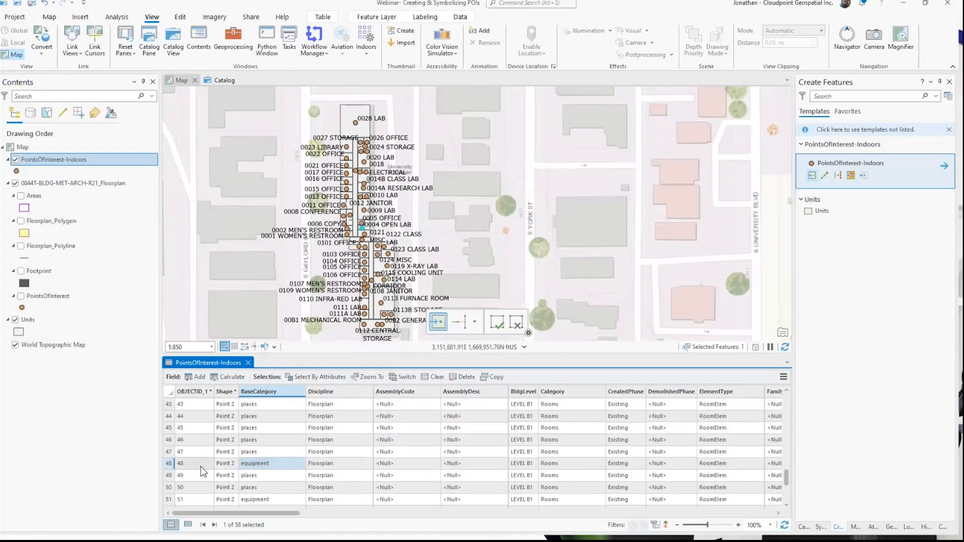
pyautogui.click(49, 16)
pyautogui.click(382, 43)
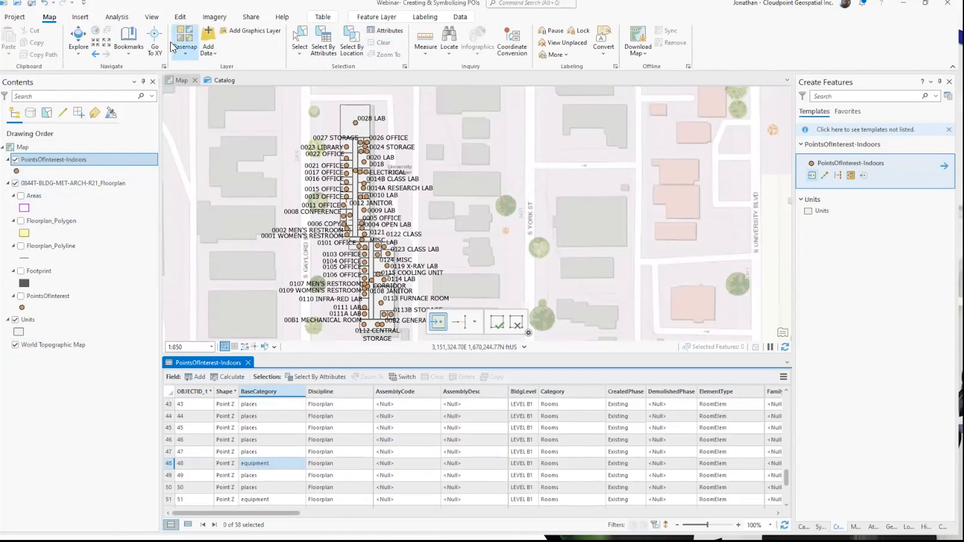
# - Open the Configure Indoors Categories tool for the current map
pyautogui.click(152, 17)
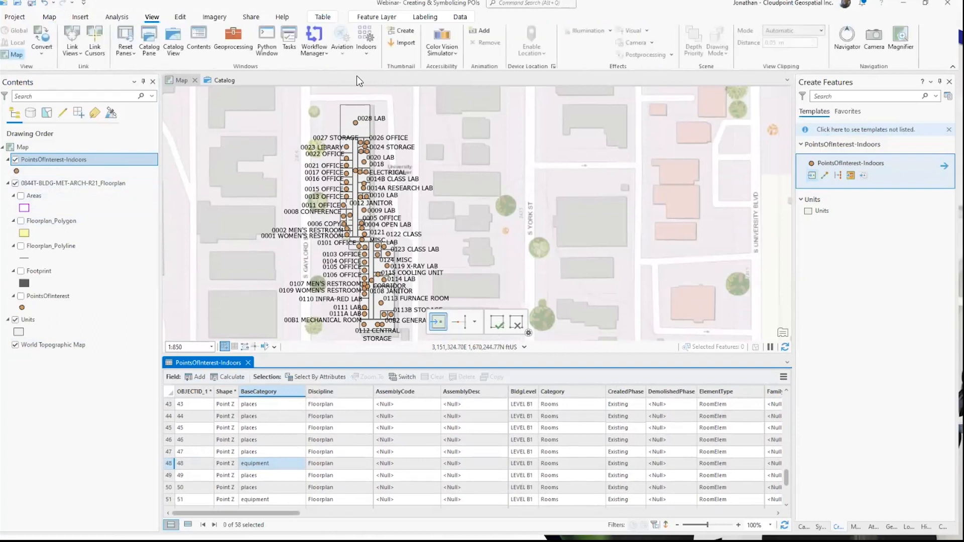
pyautogui.click(372, 53)
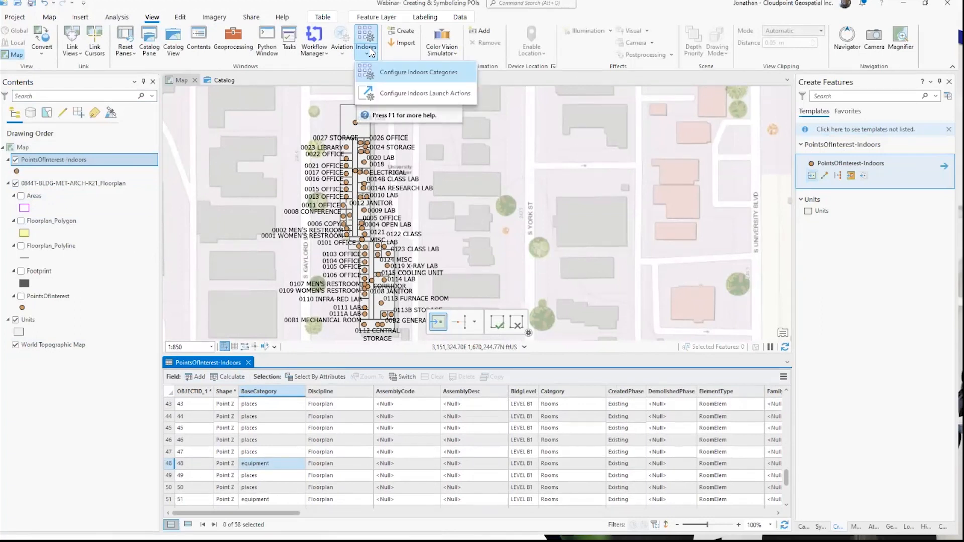
pyautogui.click(380, 75)
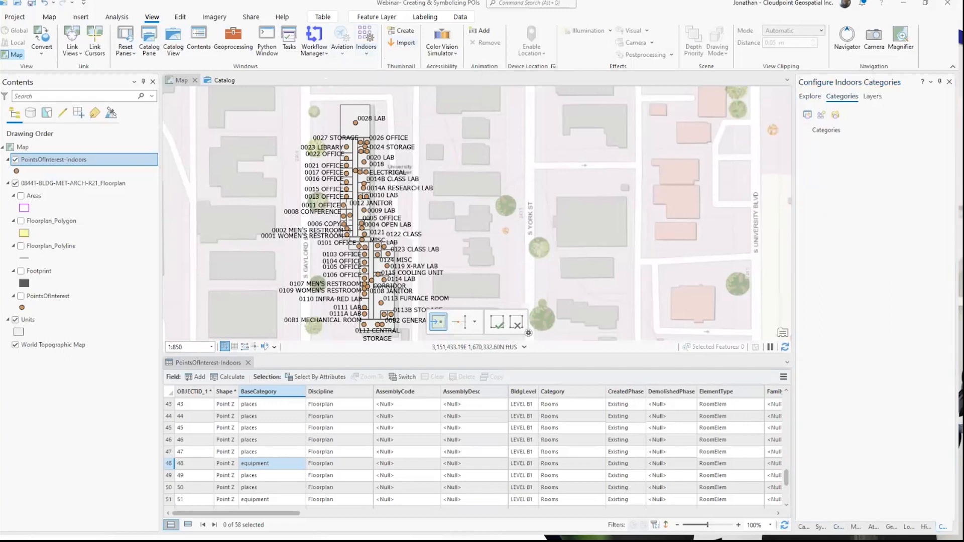
# - Switch to the browser, read the ArcGIS Pro help on configuring categories in the Categories view, and return to ArcGIS Pro
pyautogui.moveTo(255, 2); pyautogui.dragTo(261, 89)
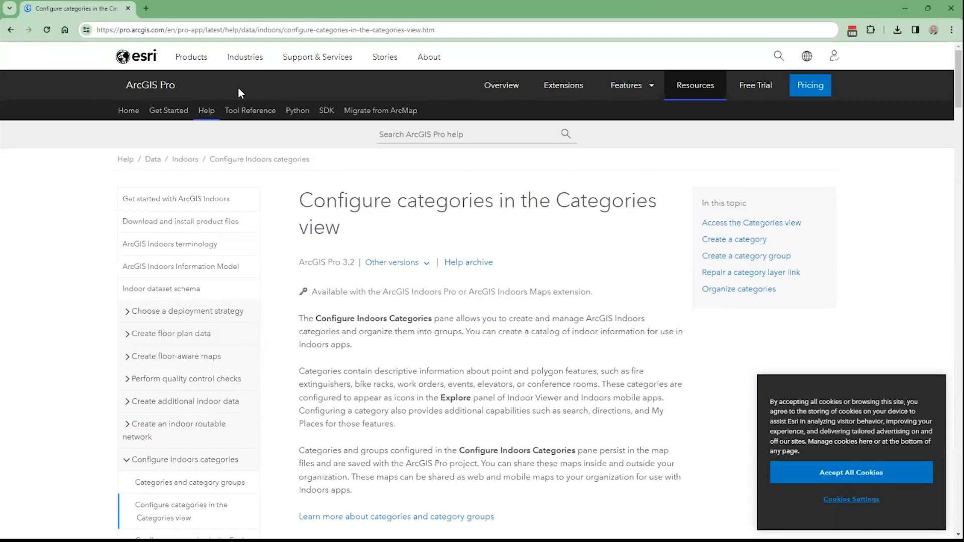
pyautogui.scroll(-5, 393, 304)
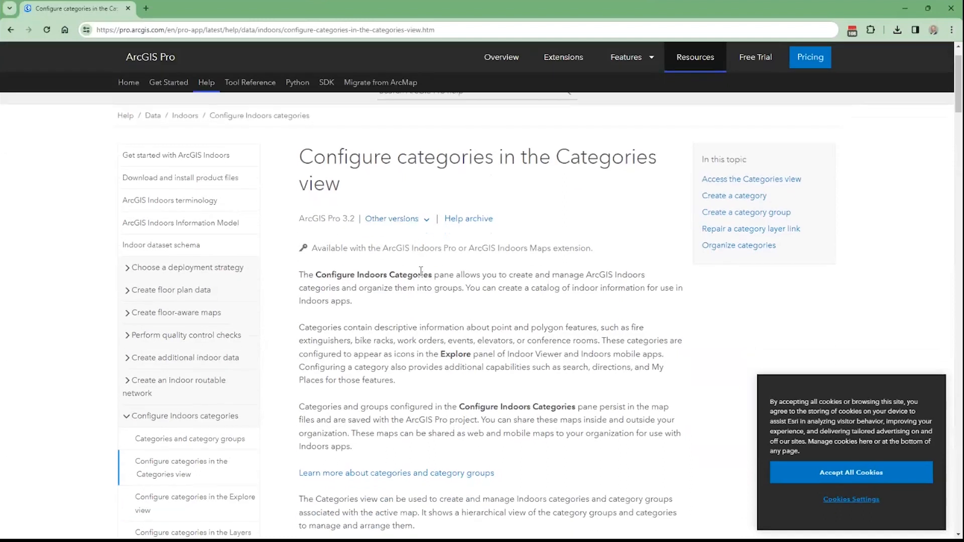
pyautogui.scroll(4, 393, 304)
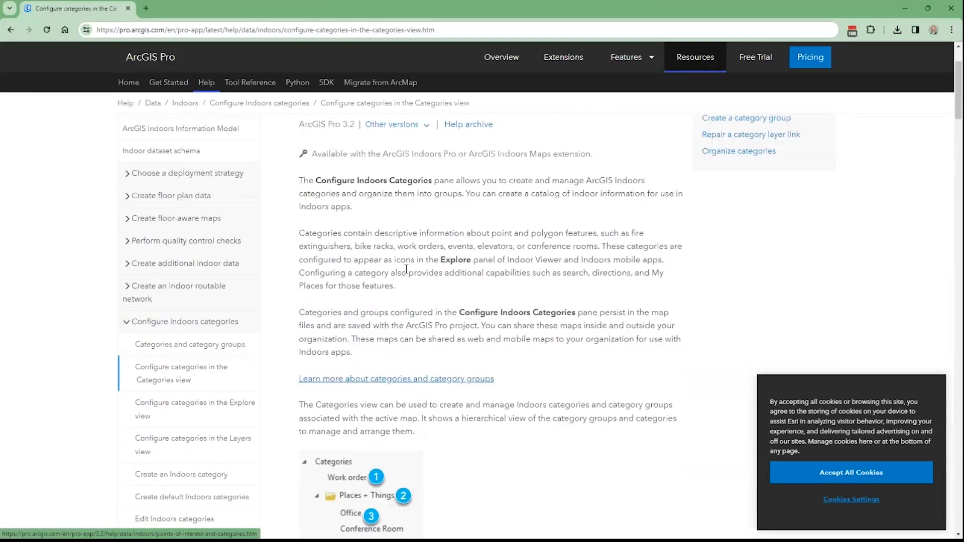
pyautogui.scroll(-3, 519, 257)
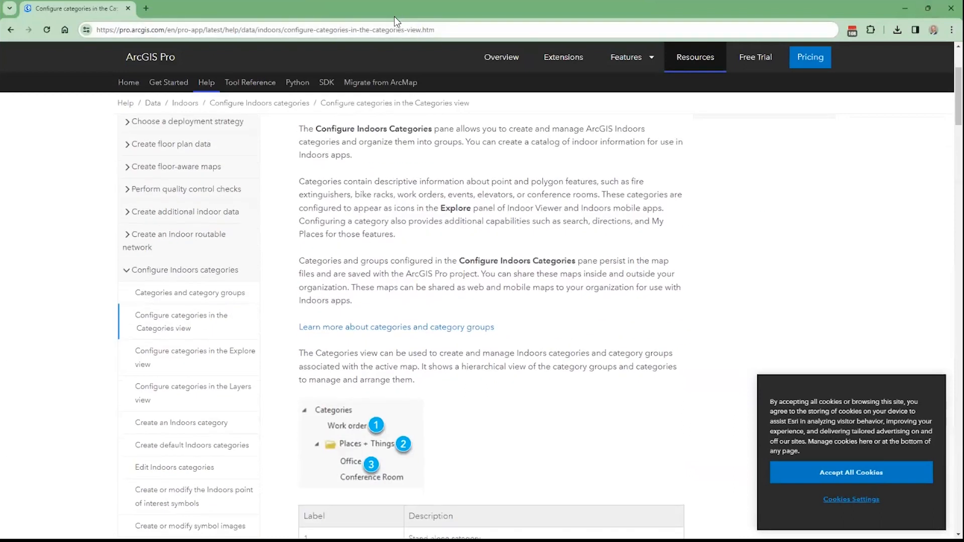
pyautogui.hotkey('alt', 'Tab')
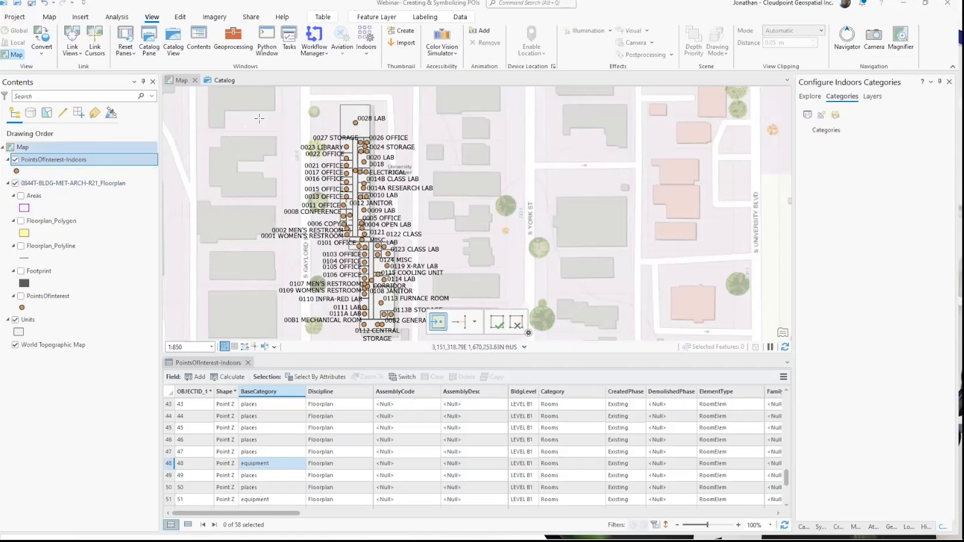
# - Symbolize PointsOfInterest-Indoors with Unique Values on the BaseCategory field and add all of the field's values as symbol classes
pyautogui.click(386, 20)
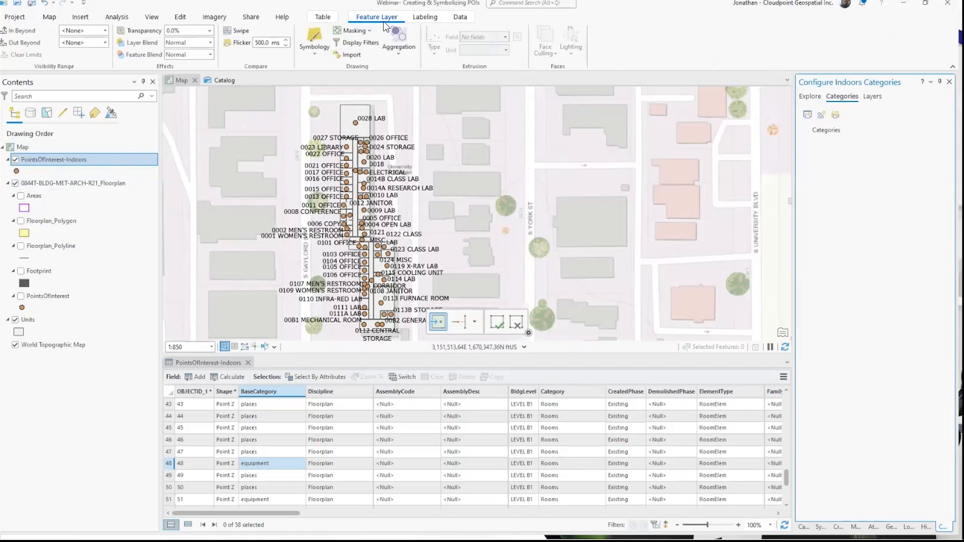
pyautogui.click(321, 55)
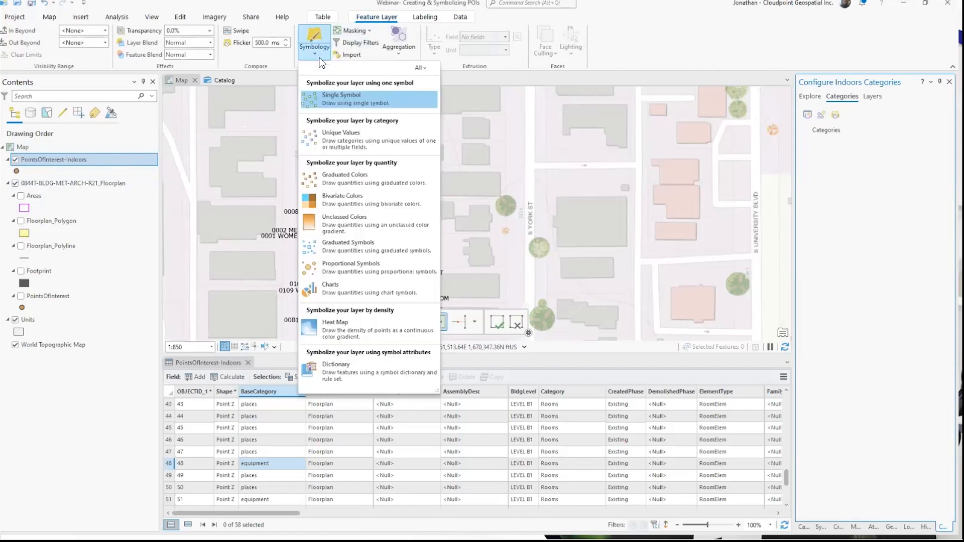
pyautogui.click(315, 135)
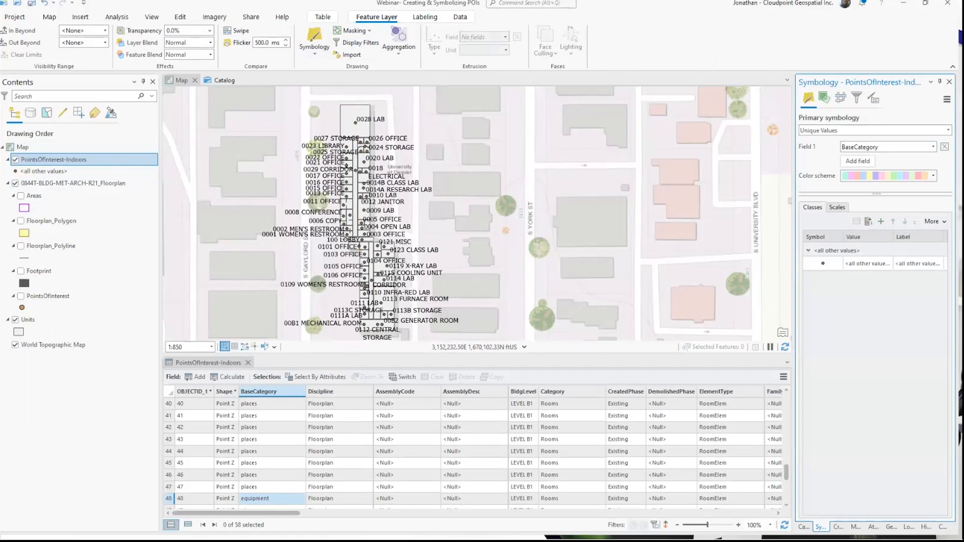
pyautogui.click(868, 221)
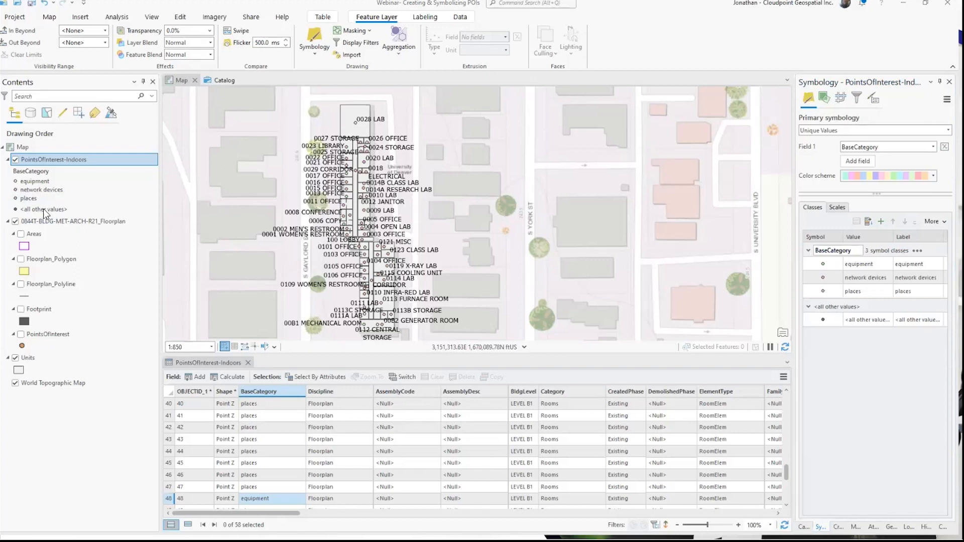
# - Open the point symbol gallery for the equipment class and browse the available ArcGIS 2D symbols
pyautogui.click(16, 183)
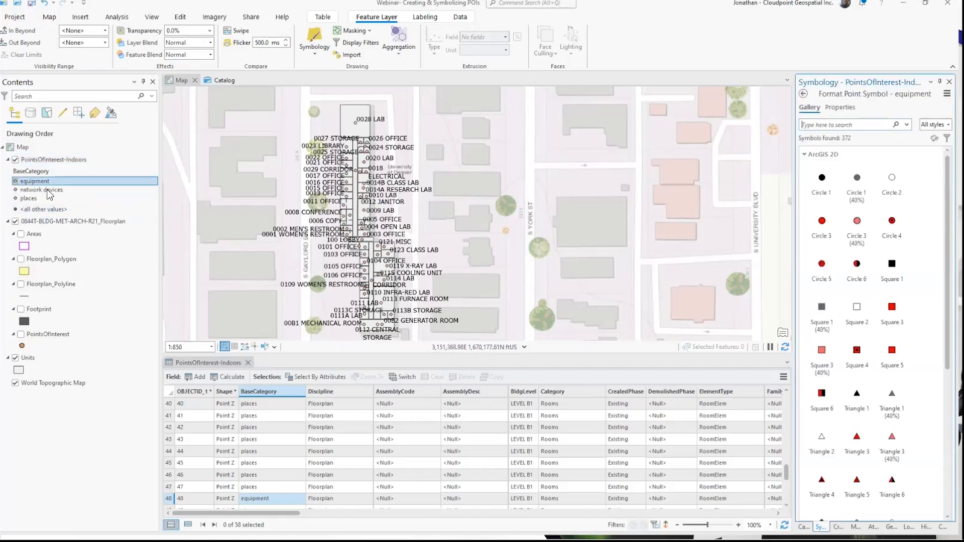
pyautogui.scroll(-3, 892, 214)
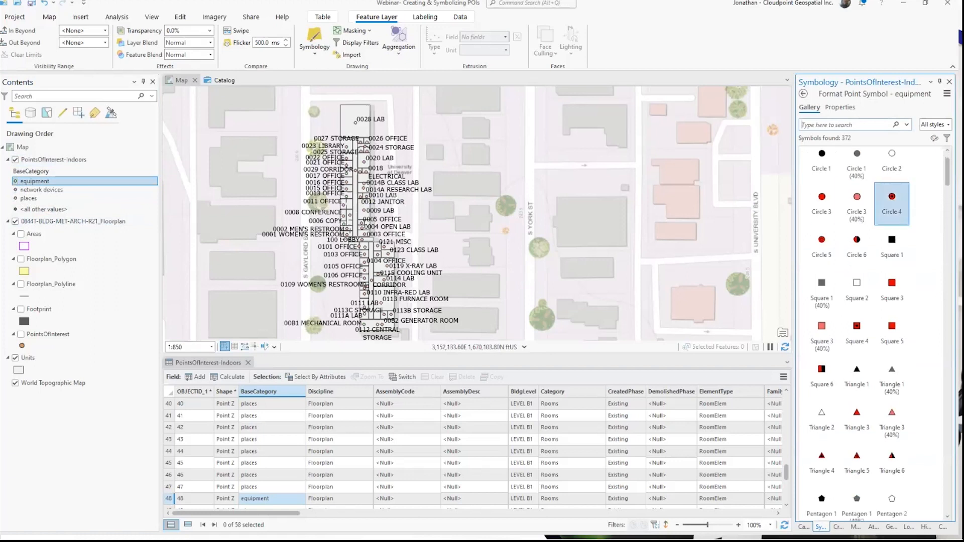
pyautogui.scroll(3, 856, 257)
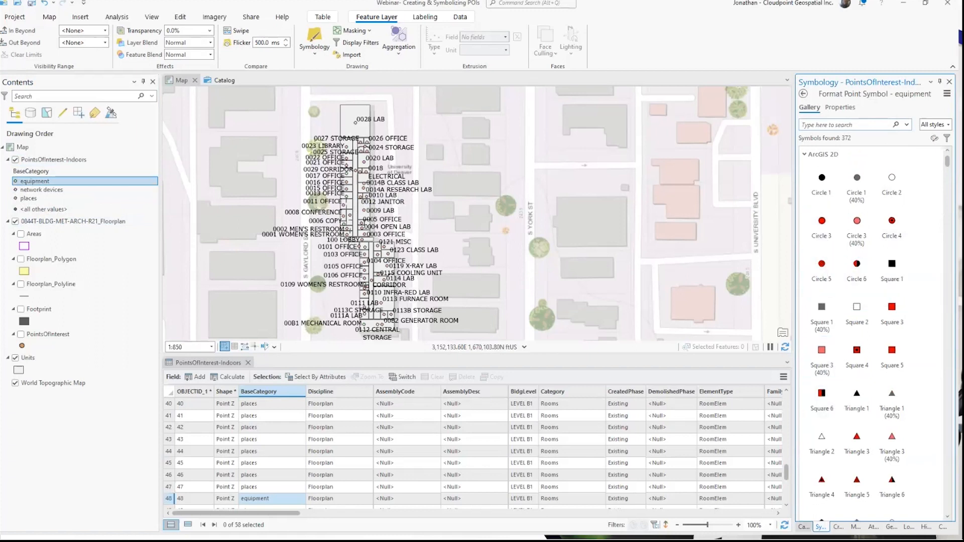
# - View the project's styles in the Catalog, then switch to File Explorer's Symbology folder to locate the Indoors style files
pyautogui.click(804, 527)
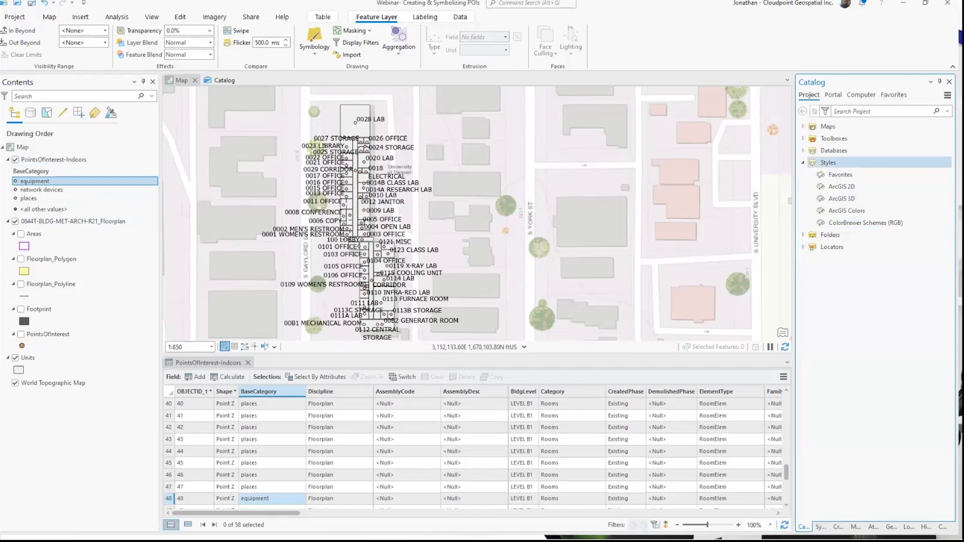
pyautogui.click(828, 163)
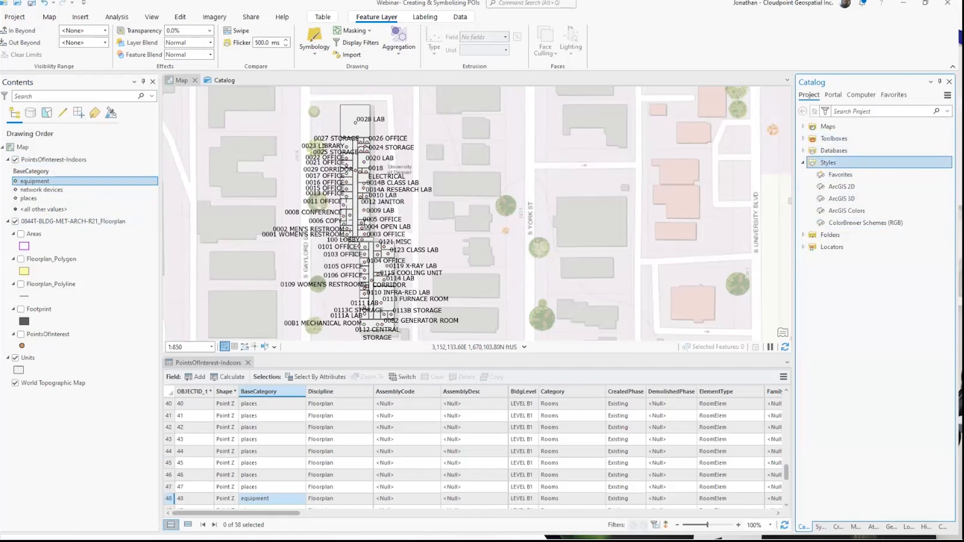
pyautogui.moveTo(259, 539)
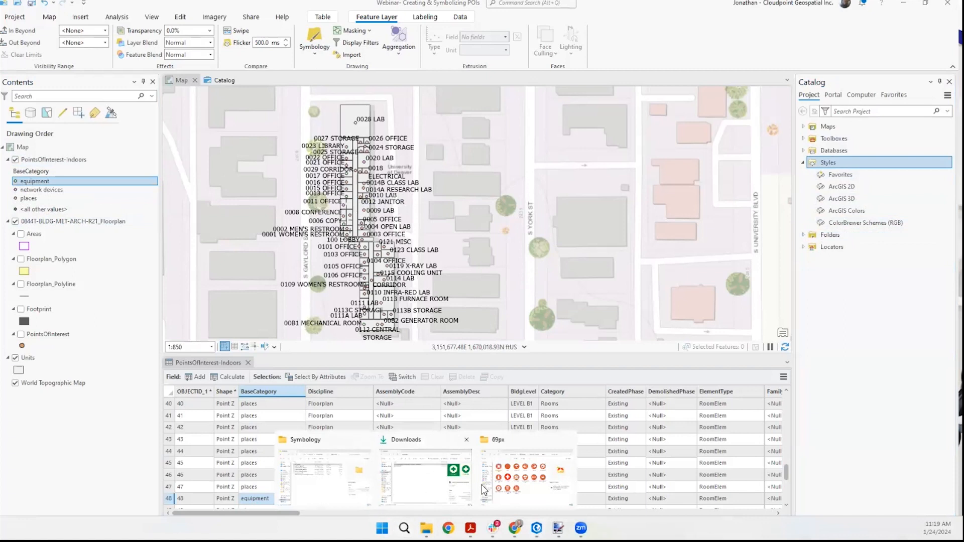
pyautogui.click(350, 488)
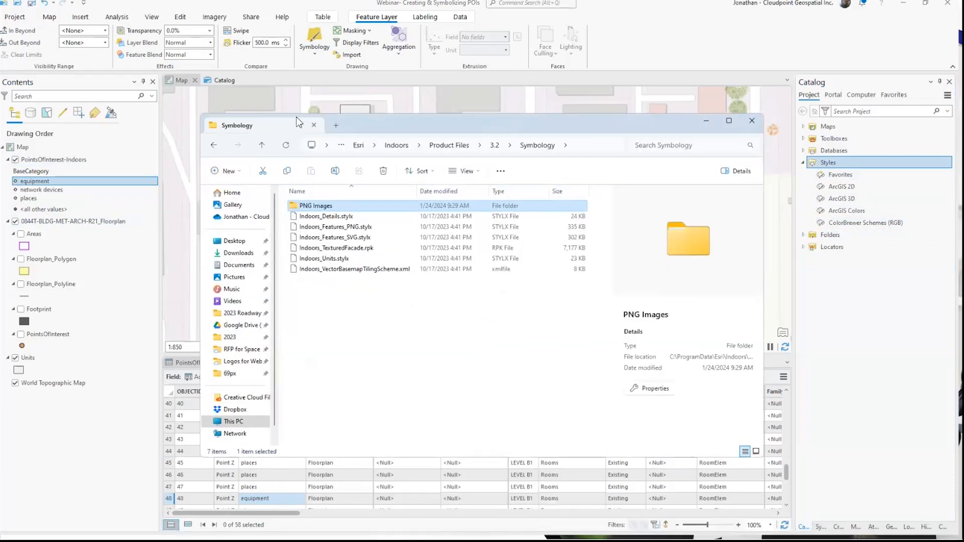
pyautogui.moveTo(349, 127); pyautogui.dragTo(345, 121)
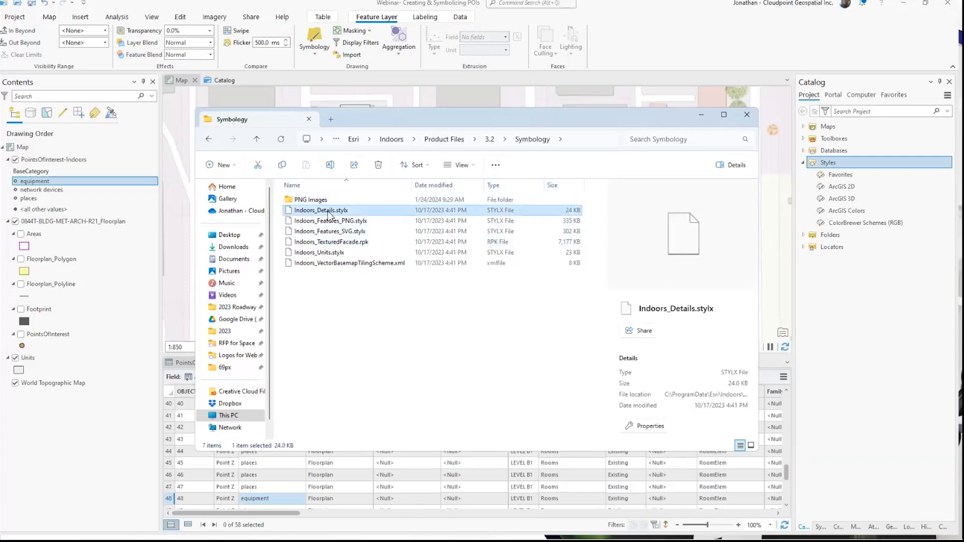
# - Add the Indoors_Details, Indoors_Features_PNG, Indoors_Features_SVG and Indoors_Units style files to the project's Styles and return to ArcGIS Pro
pyautogui.moveTo(322, 210); pyautogui.dragTo(841, 172)
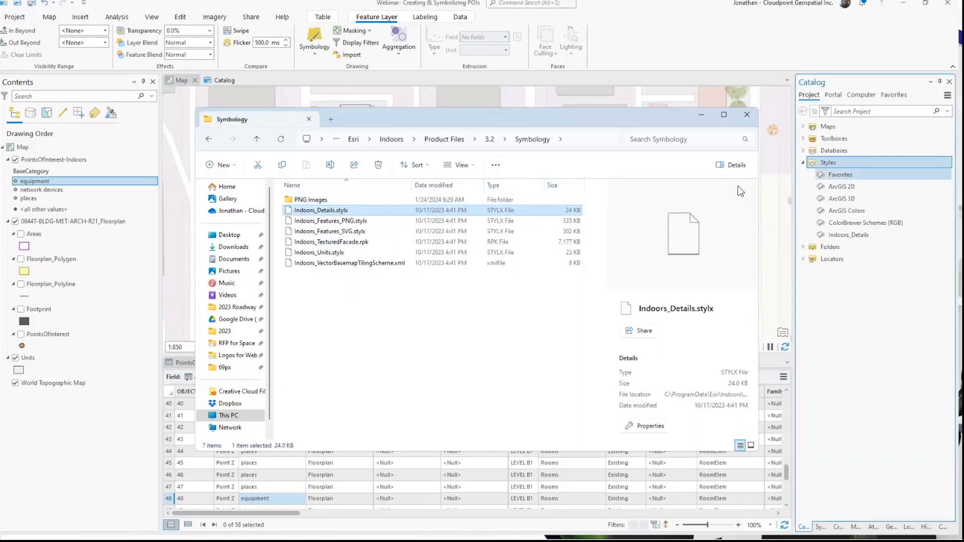
pyautogui.click(361, 221)
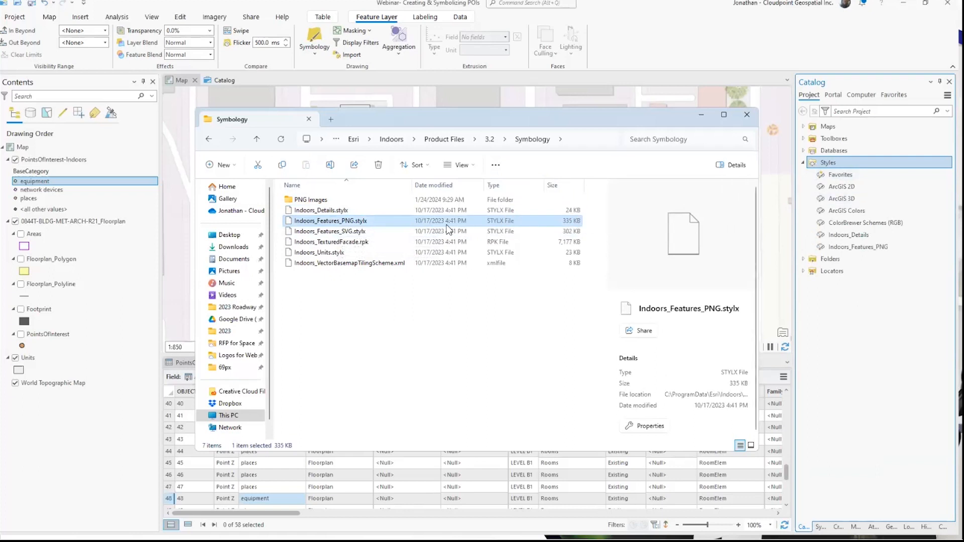
pyautogui.moveTo(324, 231); pyautogui.dragTo(834, 166)
pyautogui.moveTo(356, 253); pyautogui.dragTo(833, 163)
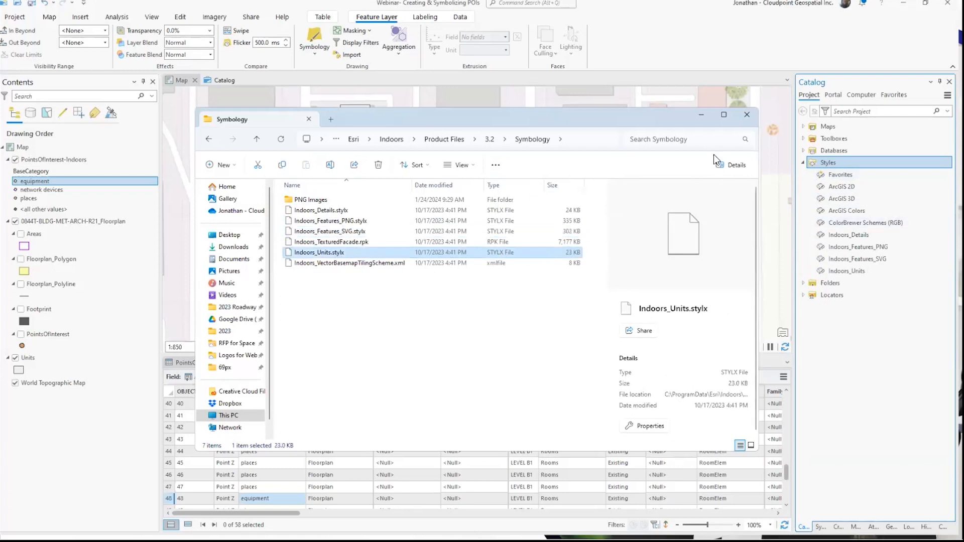
pyautogui.click(700, 115)
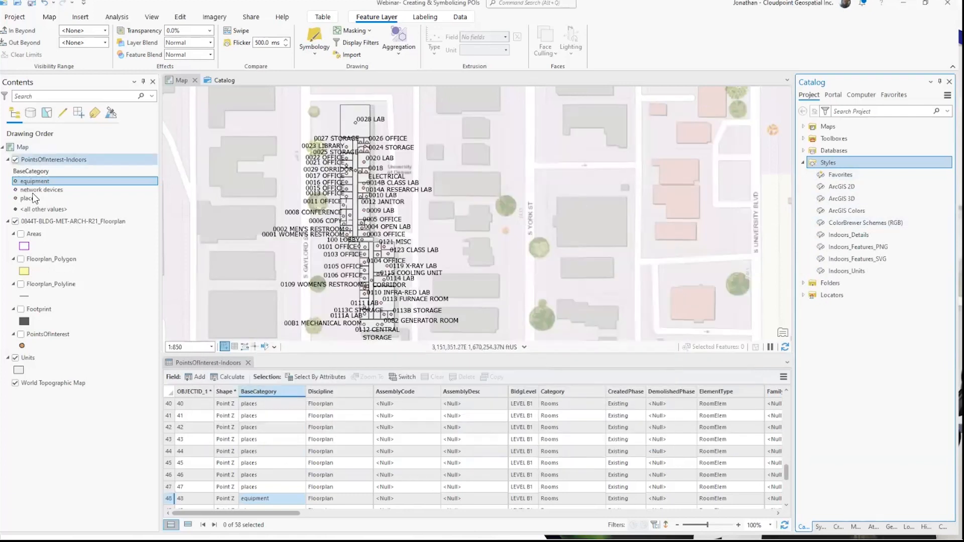
# - Check the gallery and properties of the equipment class's point symbol, and return to the layer's primary symbology
pyautogui.click(38, 416)
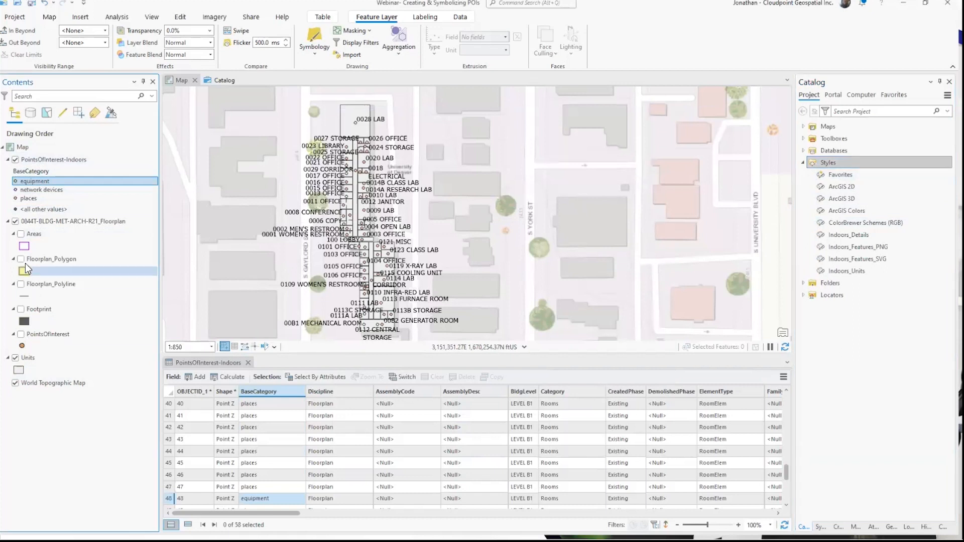
pyautogui.click(15, 181)
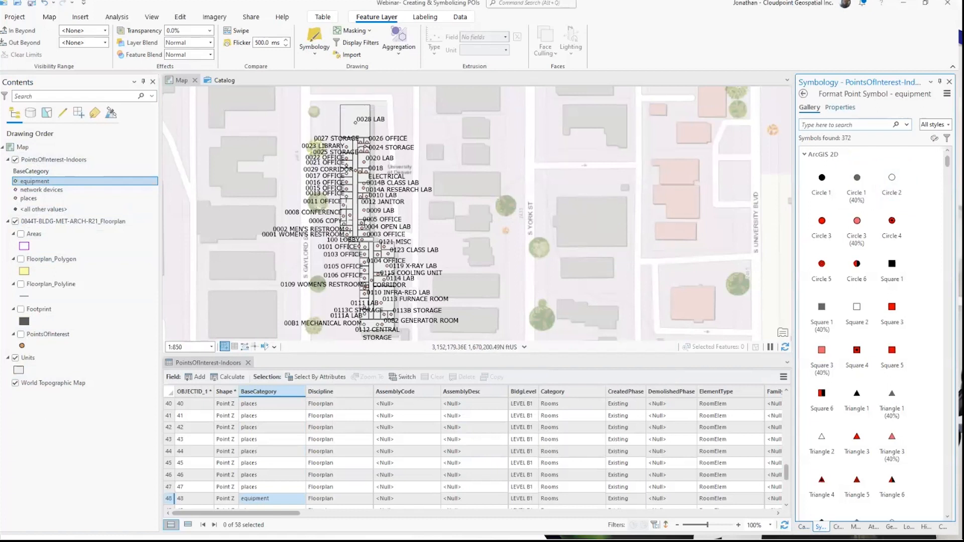
pyautogui.click(839, 107)
pyautogui.click(803, 93)
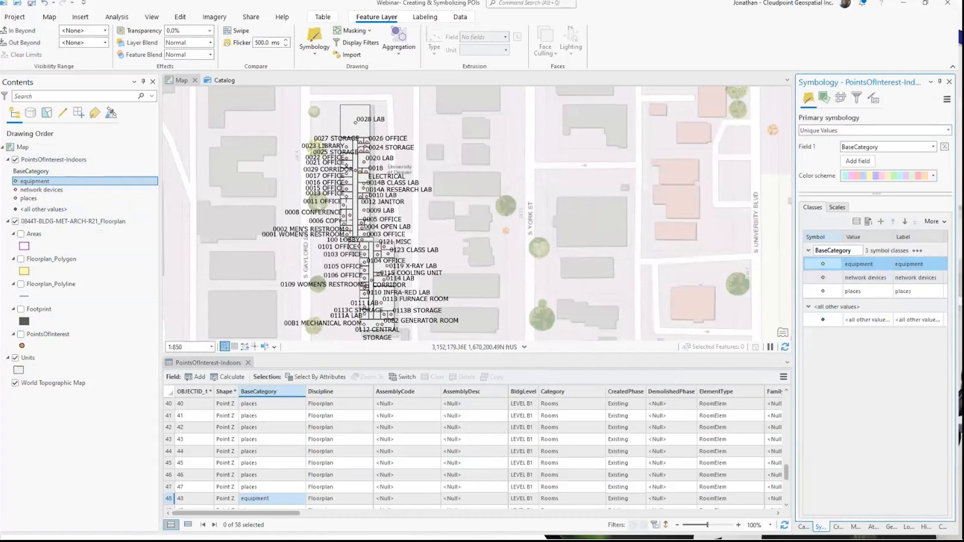
pyautogui.click(823, 263)
pyautogui.click(803, 94)
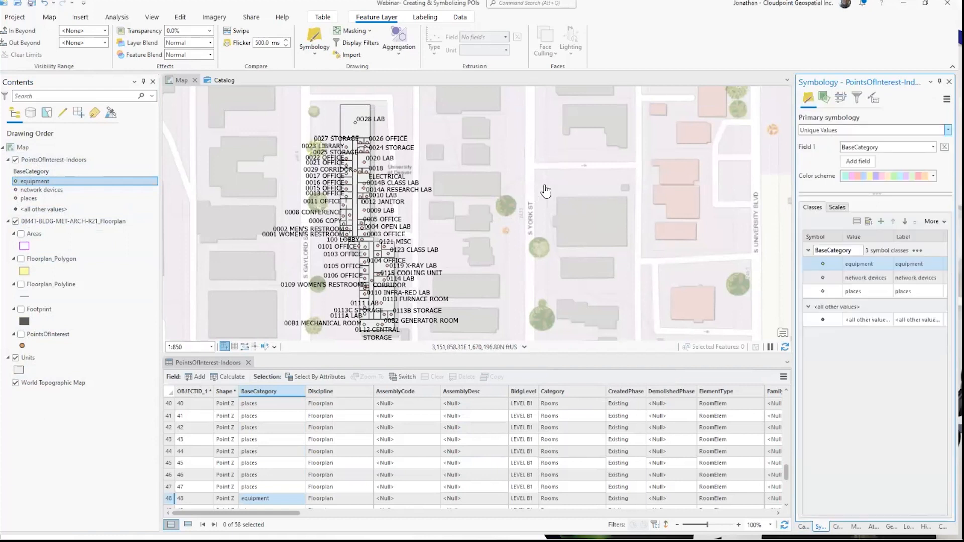
# - Look for the Indoors styles in the equipment symbol's gallery, collapsing the ArcGIS 2D and ArcGIS 3D groups and checking the symbol options
pyautogui.click(16, 182)
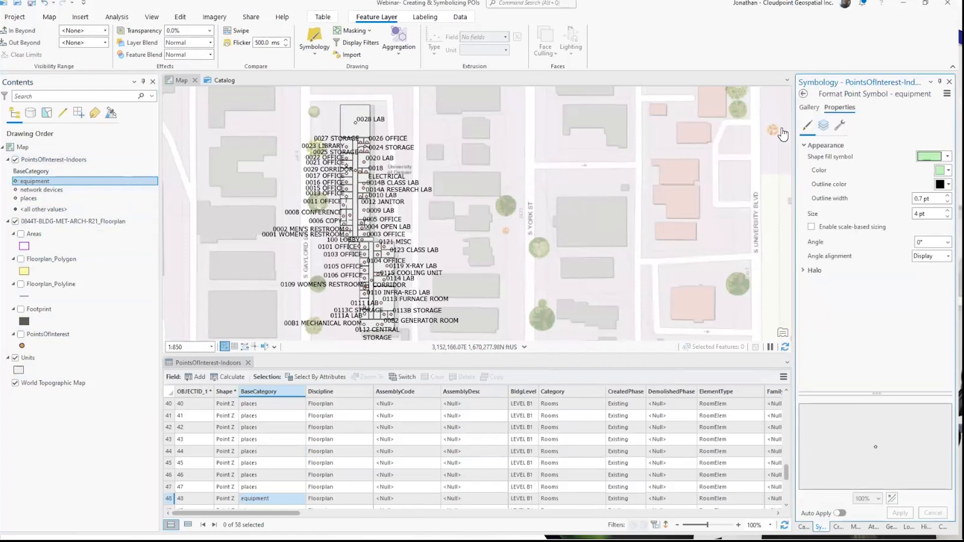
pyautogui.click(809, 107)
pyautogui.scroll(-1, 857, 346)
pyautogui.scroll(1, 822, 194)
pyautogui.click(818, 154)
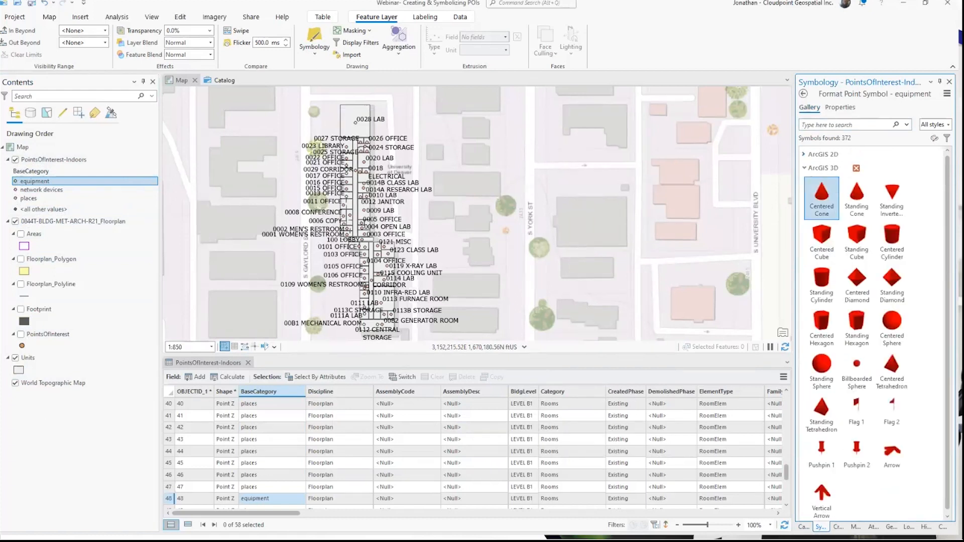
pyautogui.click(819, 168)
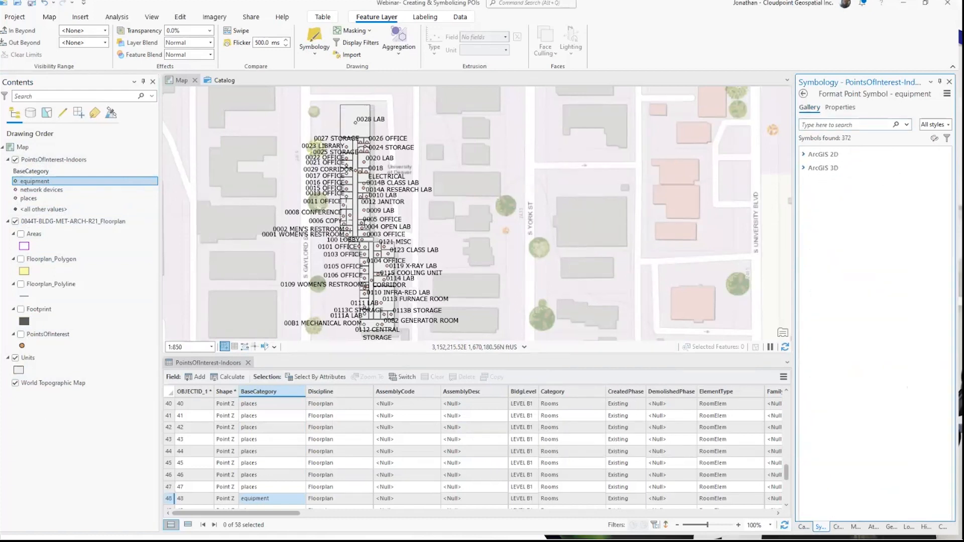
pyautogui.click(946, 94)
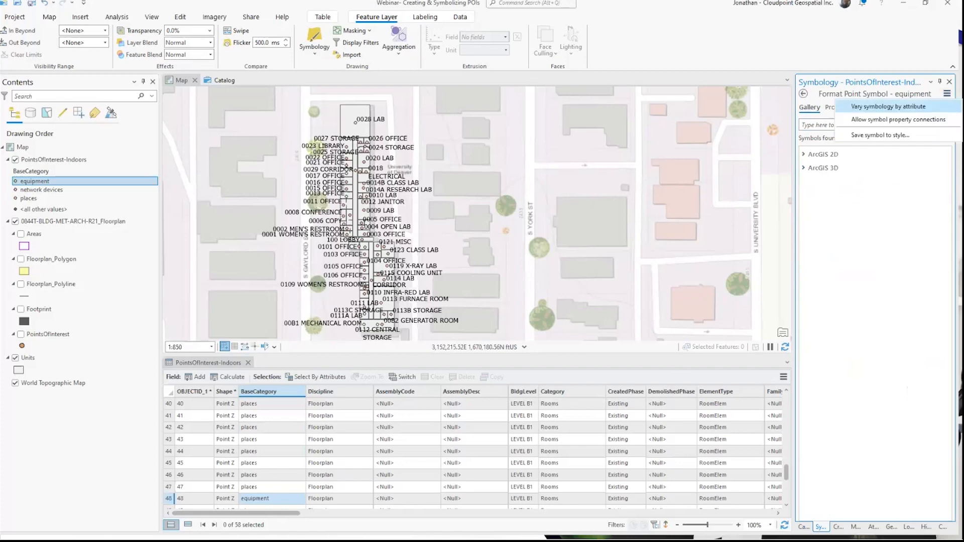
pyautogui.click(884, 135)
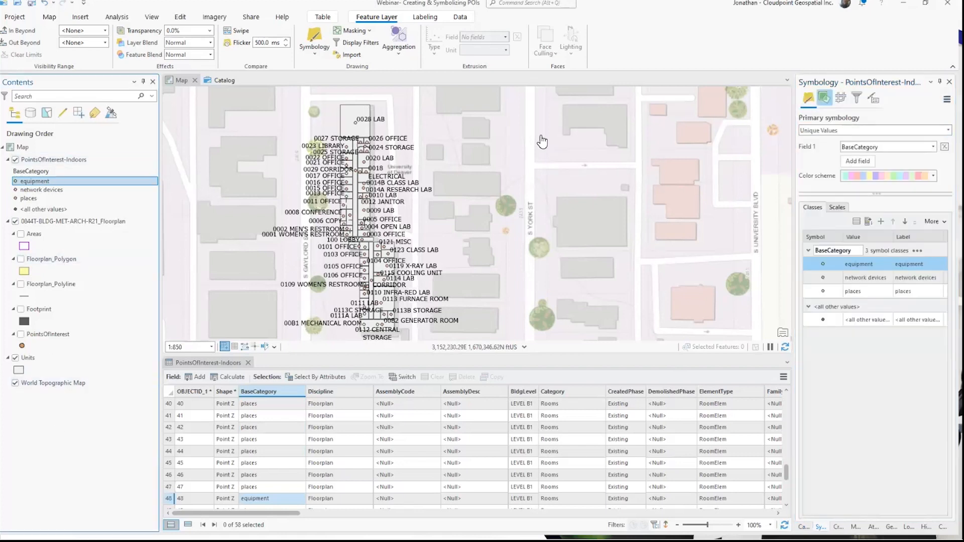
pyautogui.click(37, 172)
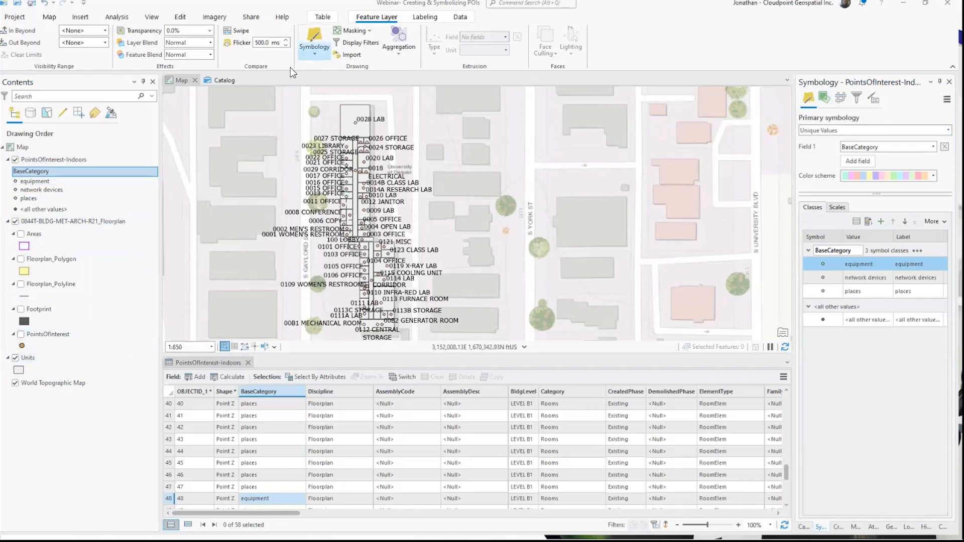
# - Open Create Features, review the notification about feature templates not listed, and return to the template list
pyautogui.click(225, 80)
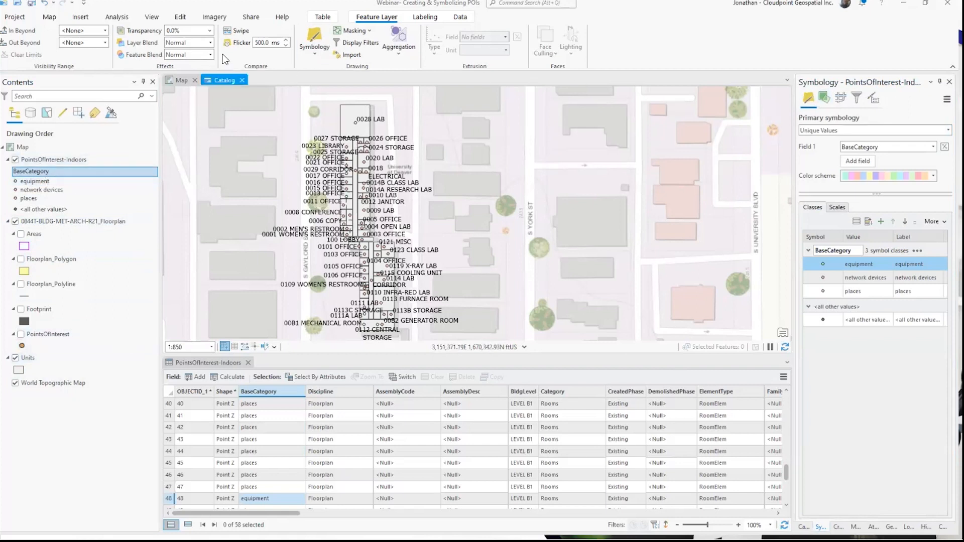
pyautogui.click(180, 17)
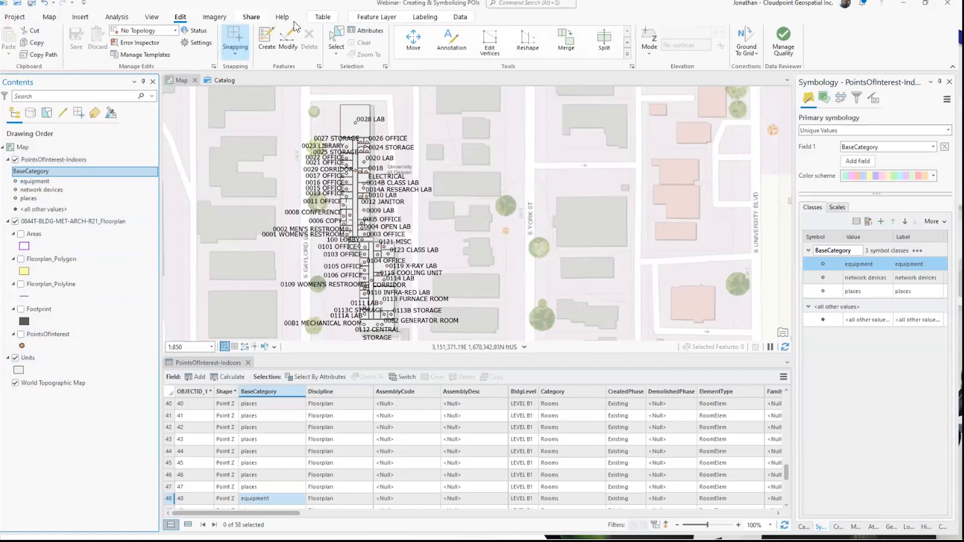
pyautogui.click(268, 45)
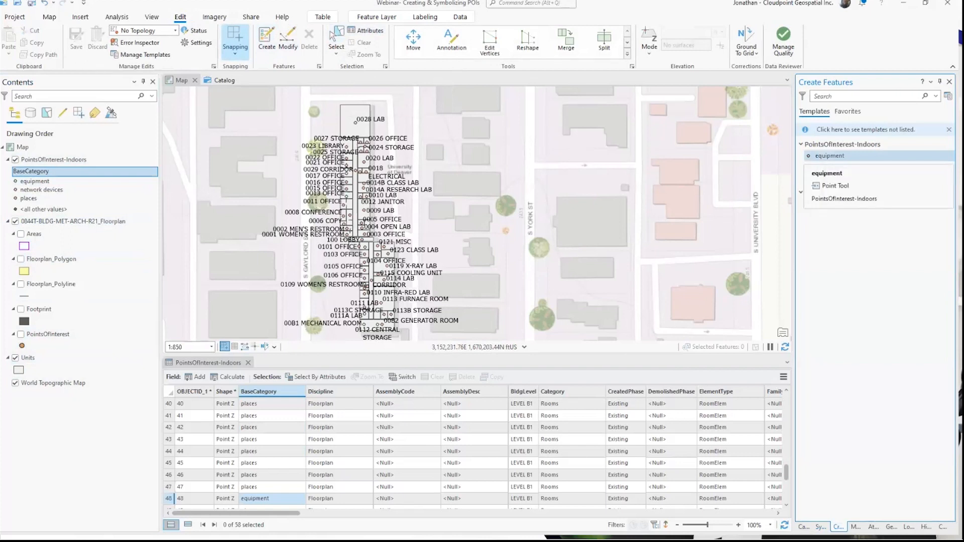
pyautogui.click(865, 129)
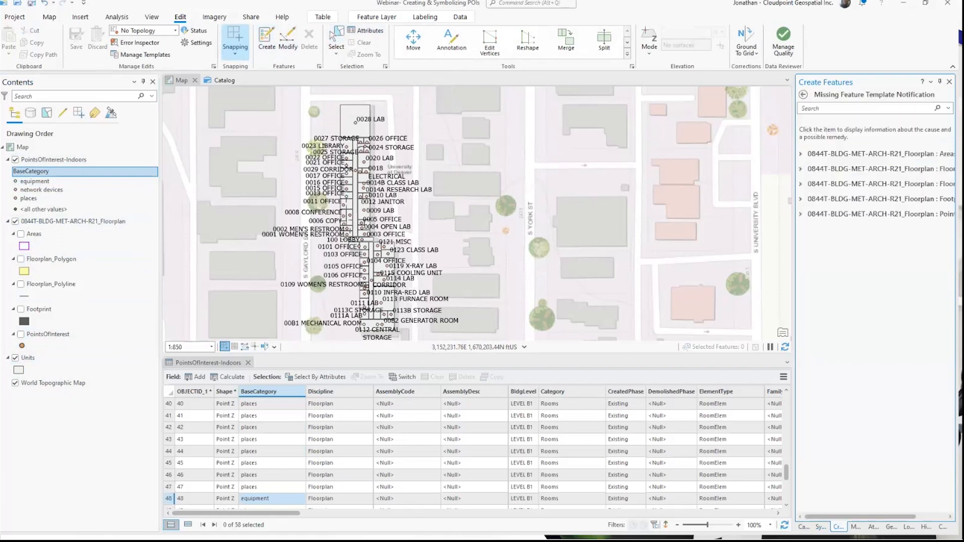
pyautogui.click(803, 94)
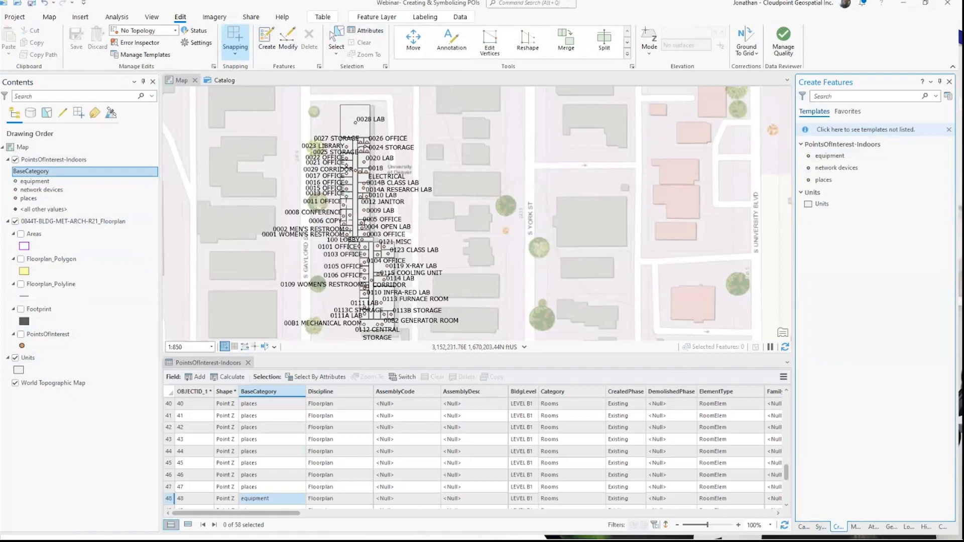
# - Examine the default attribute fields in the equipment template's properties for PointsOfInterest-Indoors, and close them without changes
pyautogui.click(830, 156)
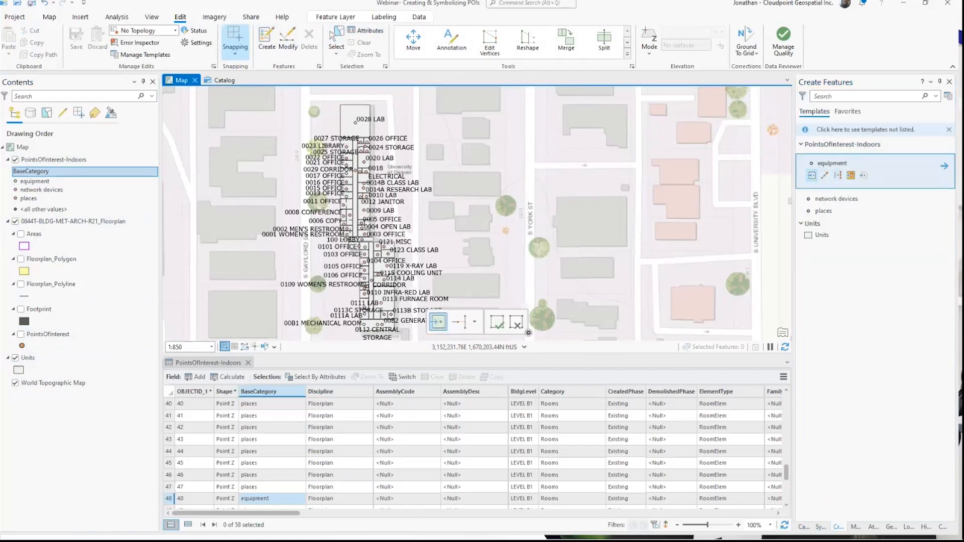
pyautogui.click(812, 175)
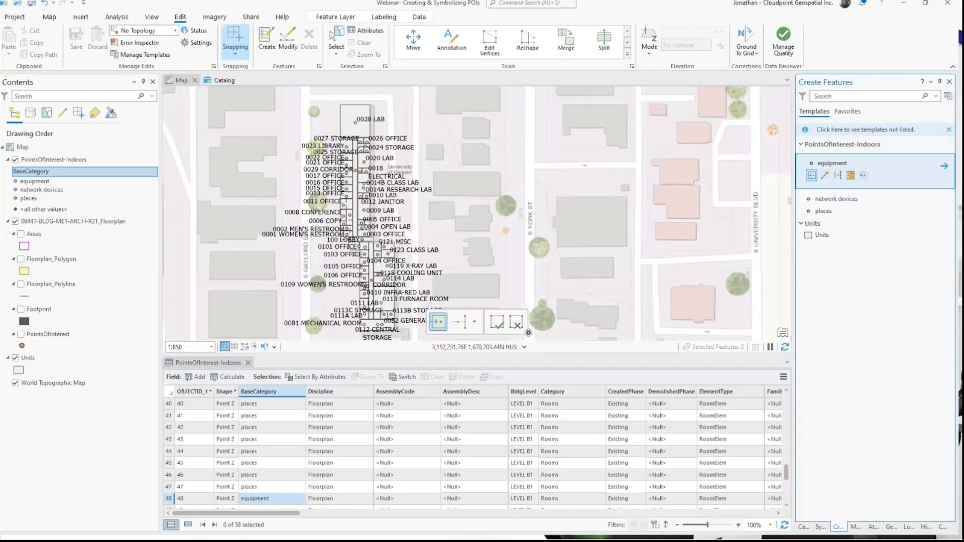
pyautogui.rightClick(825, 163)
pyautogui.click(855, 172)
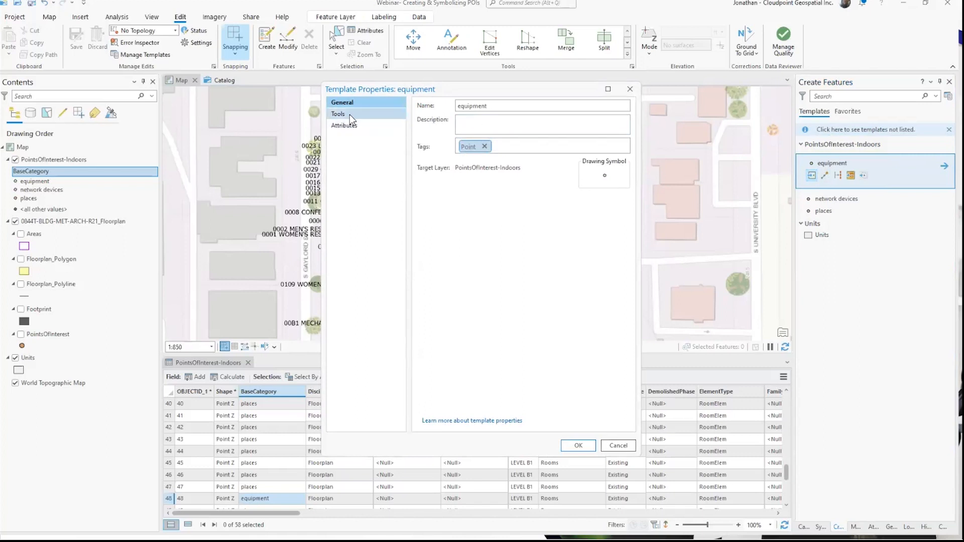
pyautogui.click(348, 125)
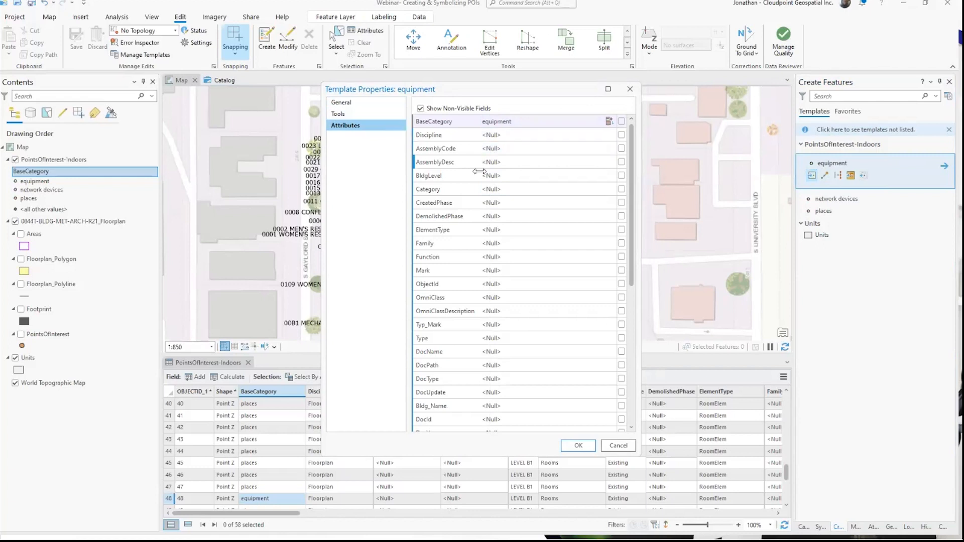
pyautogui.click(501, 136)
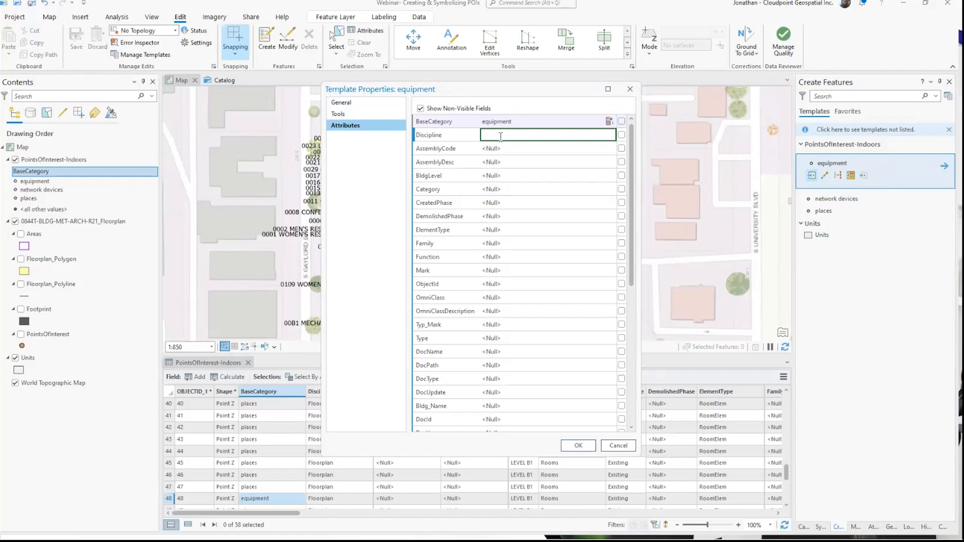
pyautogui.click(611, 447)
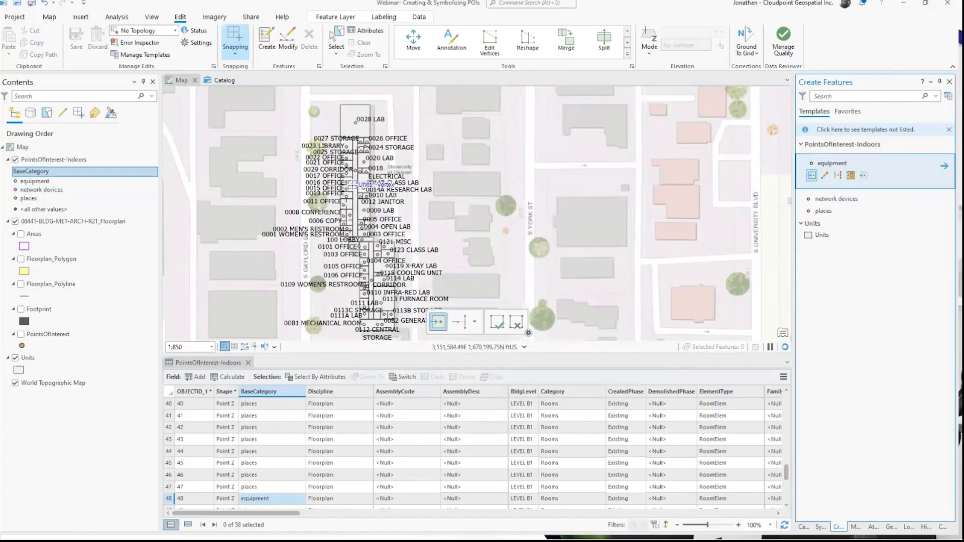
# - Switch to File Explorer and browse from the Symbology folder to the 69px icons under PNG Images, Safety and Security
pyautogui.scroll(2, 351, 184)
pyautogui.scroll(2, 373, 195)
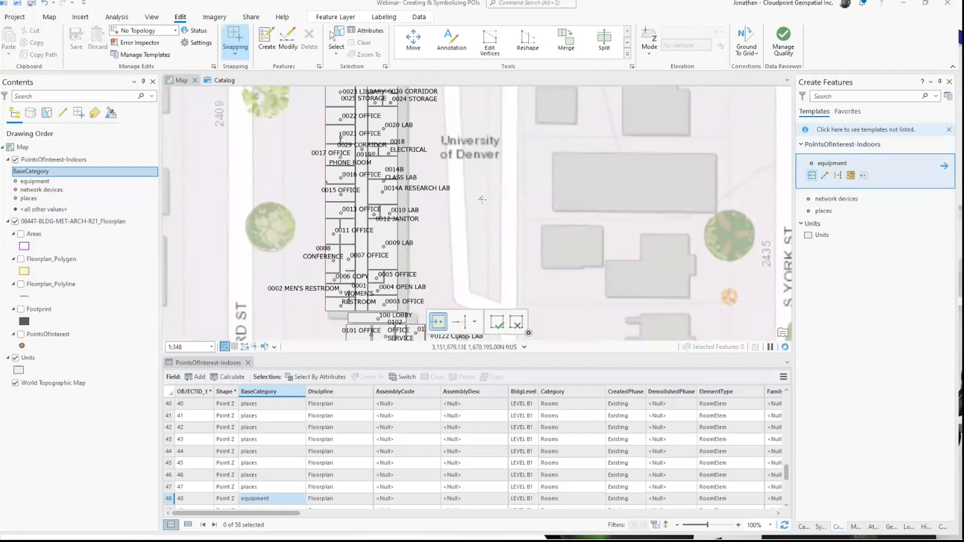
pyautogui.moveTo(91, 540)
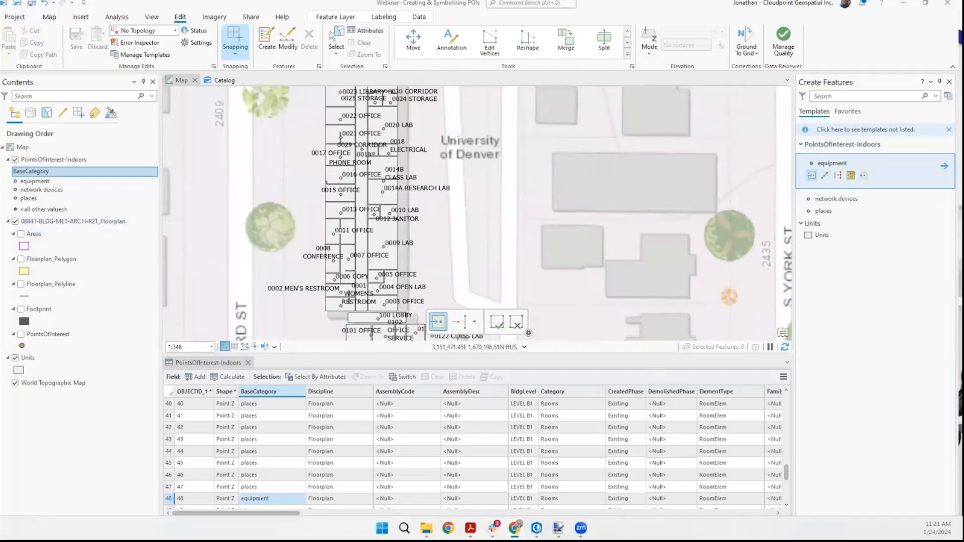
pyautogui.moveTo(426, 529)
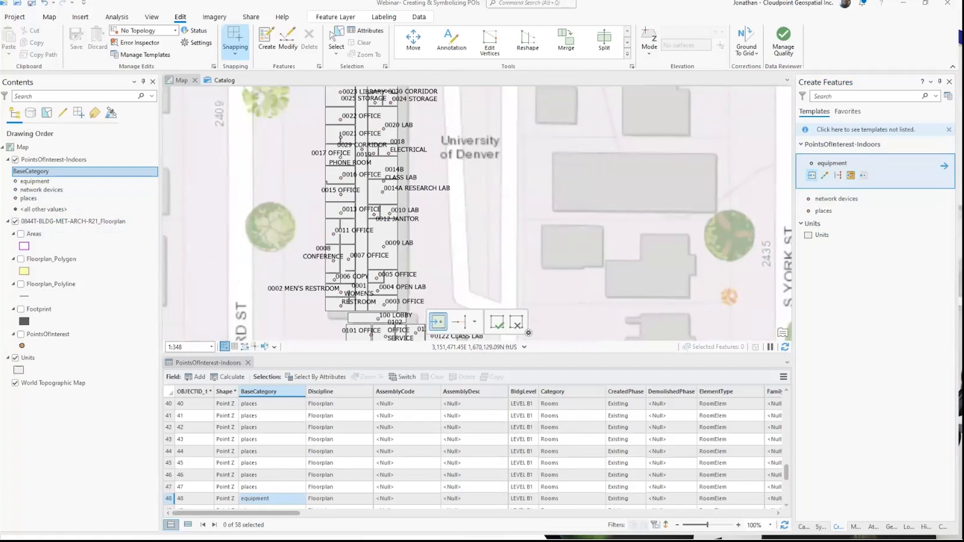
pyautogui.moveTo(659, 79); pyautogui.dragTo(657, 80)
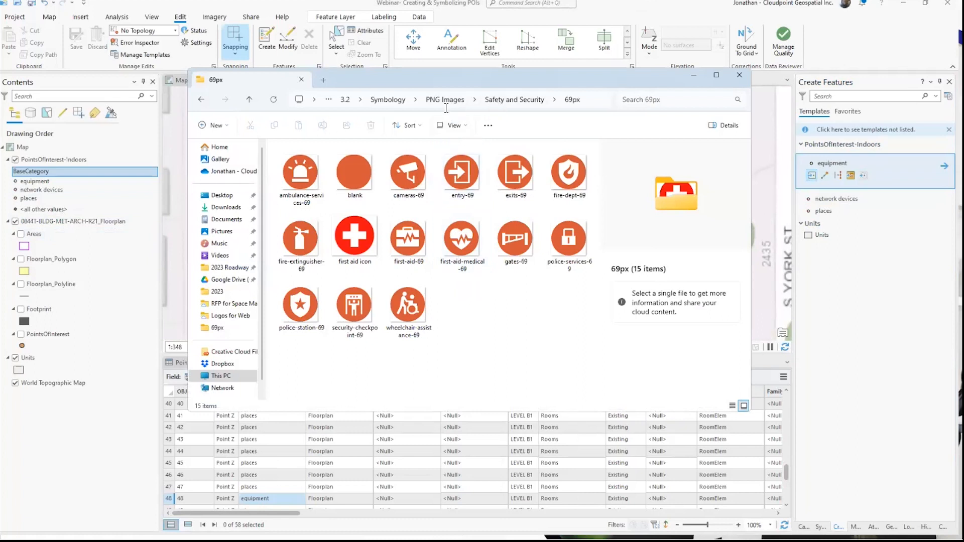
pyautogui.click(393, 101)
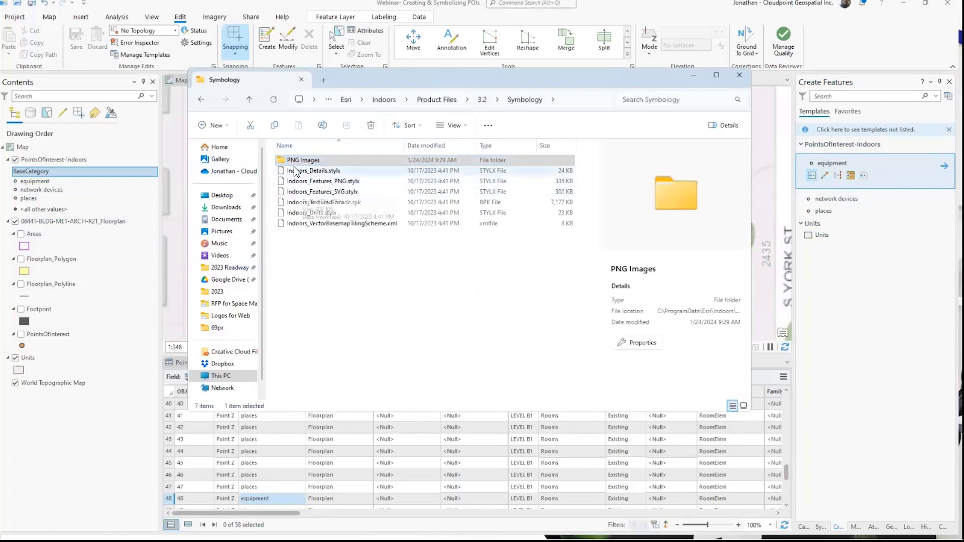
pyautogui.doubleClick(306, 160)
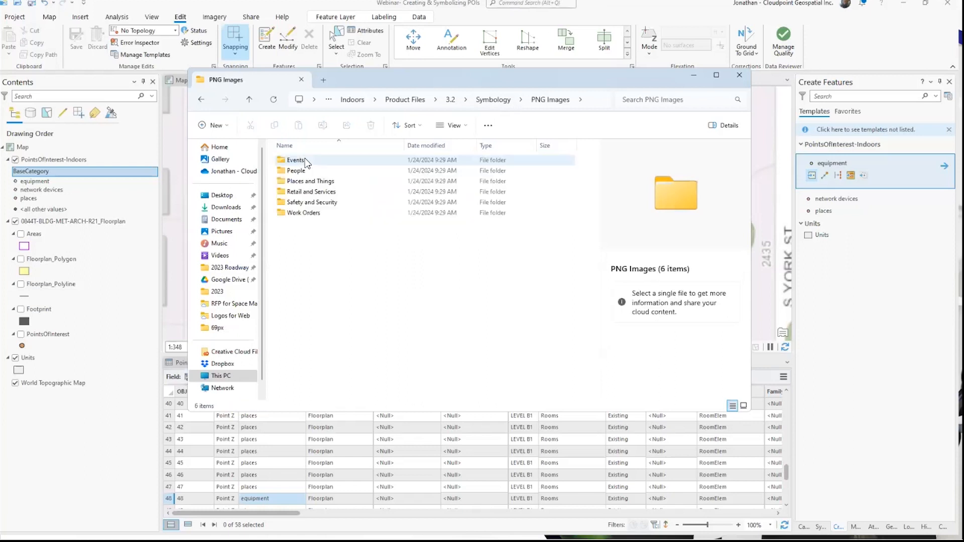
pyautogui.doubleClick(309, 203)
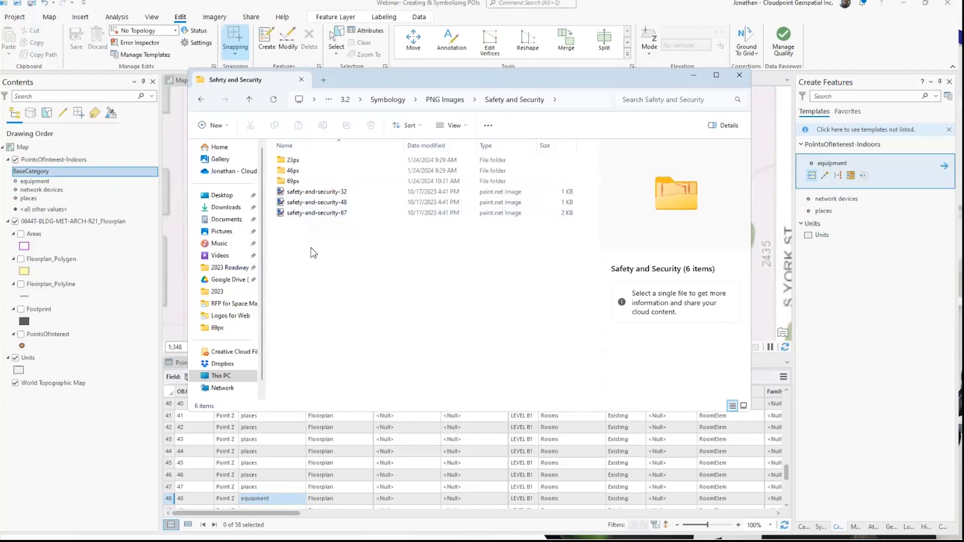
pyautogui.doubleClick(291, 182)
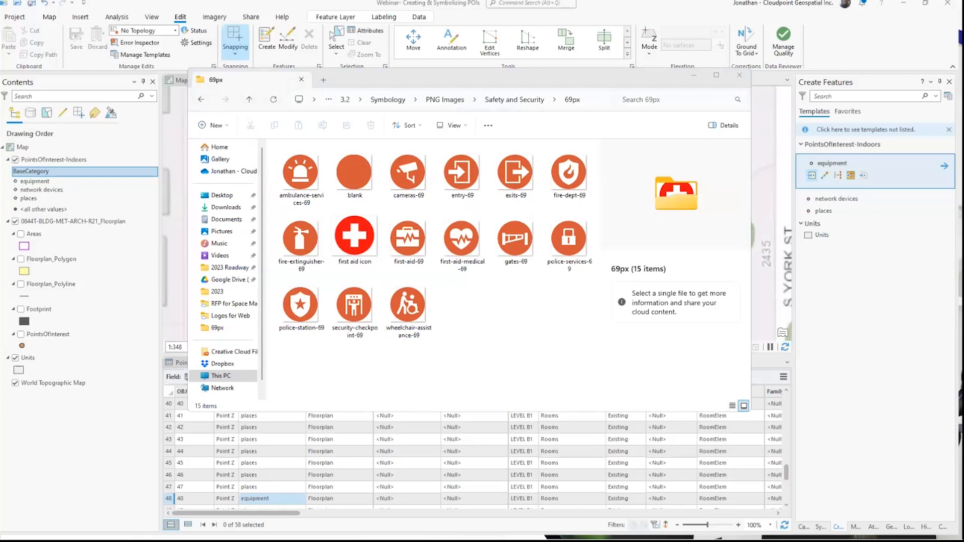
# - Preview the blank icon in the 69px folder and switch to the Downloads folder window holding the first aid images
pyautogui.click(354, 182)
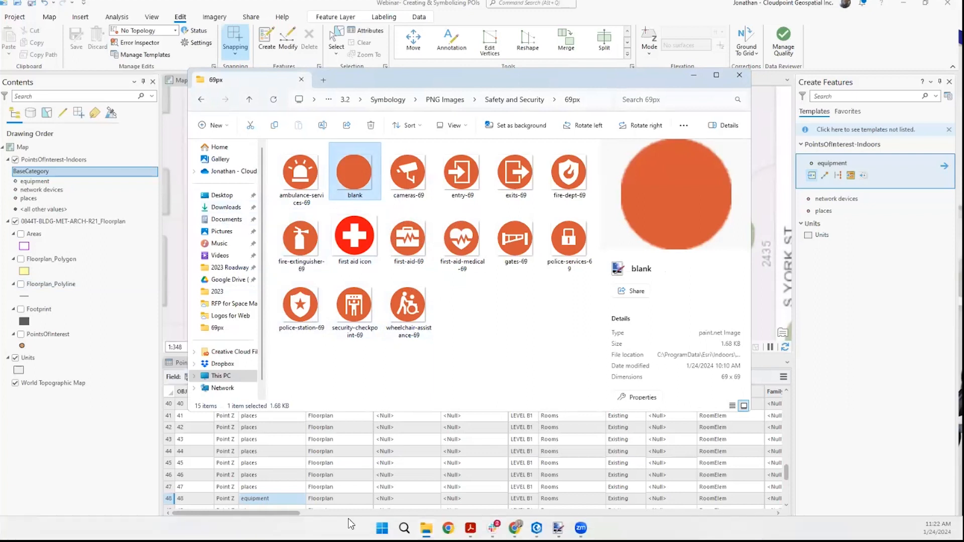
pyautogui.moveTo(427, 525)
pyautogui.click(438, 491)
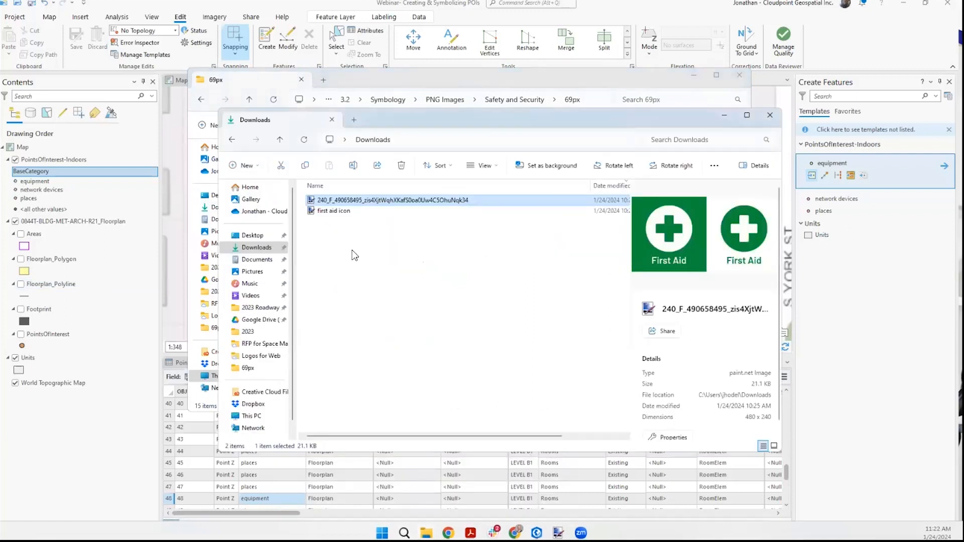
# - Open the first aid JPG from the Downloads folder in paint.net
pyautogui.rightClick(355, 202)
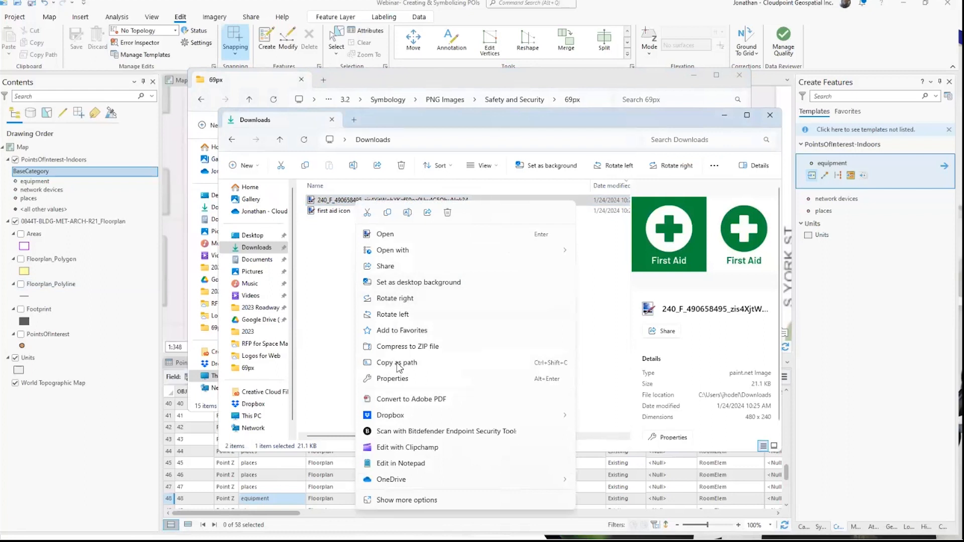
pyautogui.moveTo(385, 251)
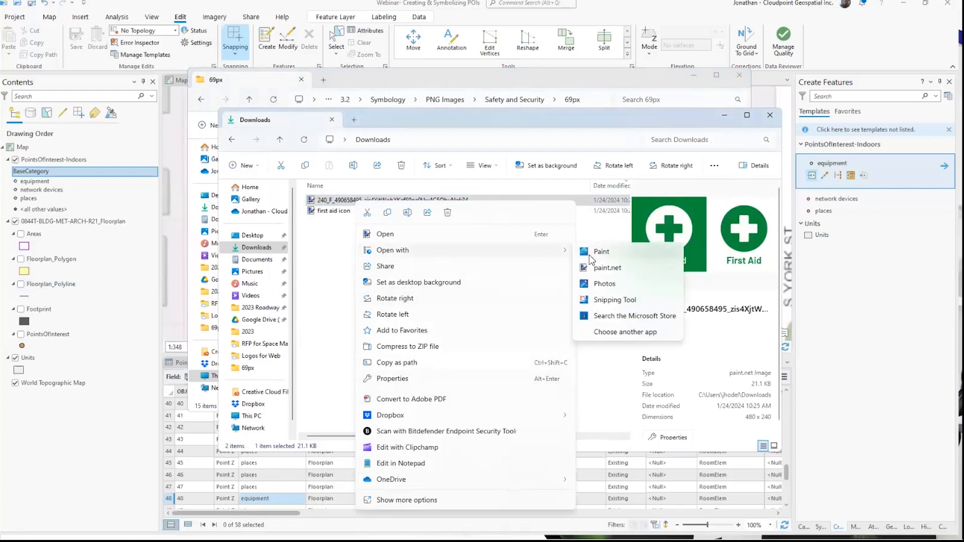
pyautogui.click(617, 273)
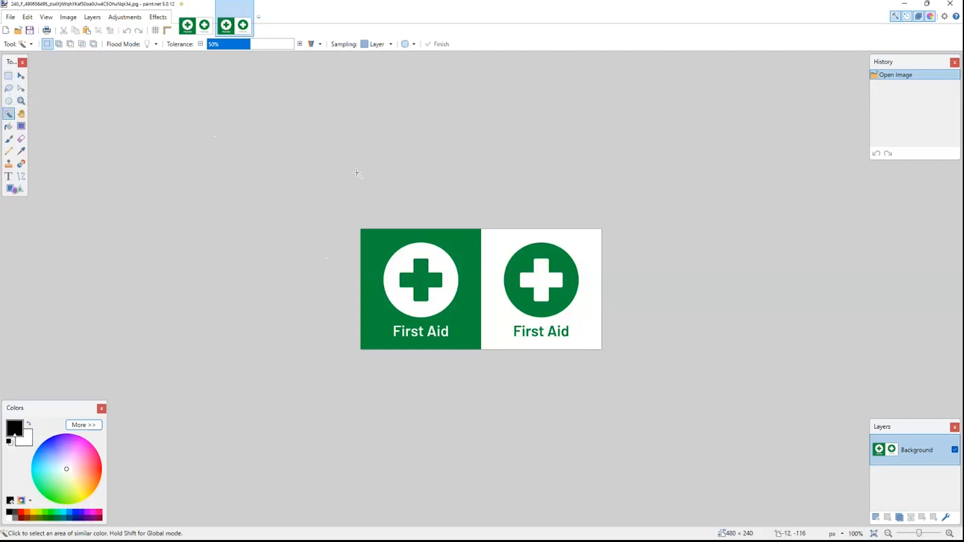
# - Crop the image to a rectangle of about 164 × 150 pixels around the white circle on the green background
pyautogui.moveTo(248, 6)
pyautogui.click(8, 76)
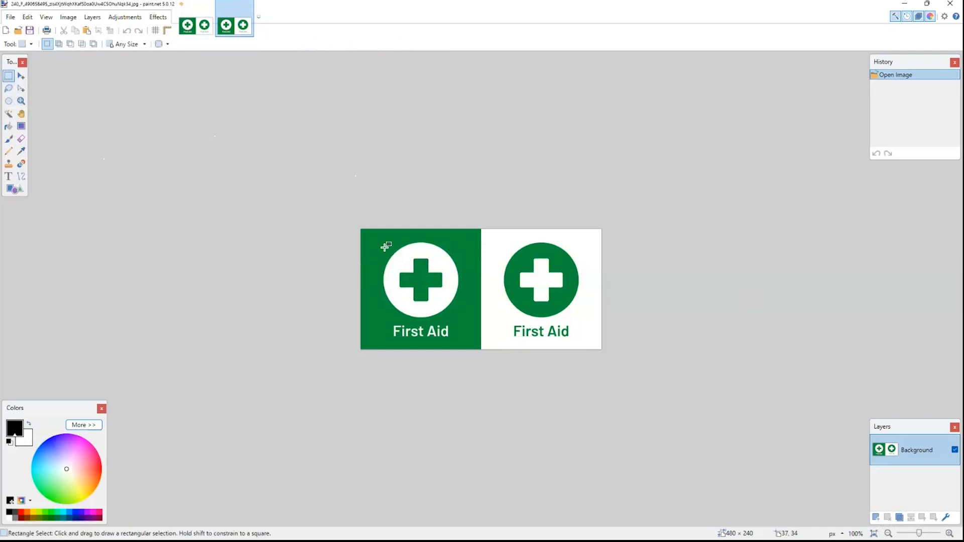
pyautogui.moveTo(381, 243); pyautogui.dragTo(462, 318)
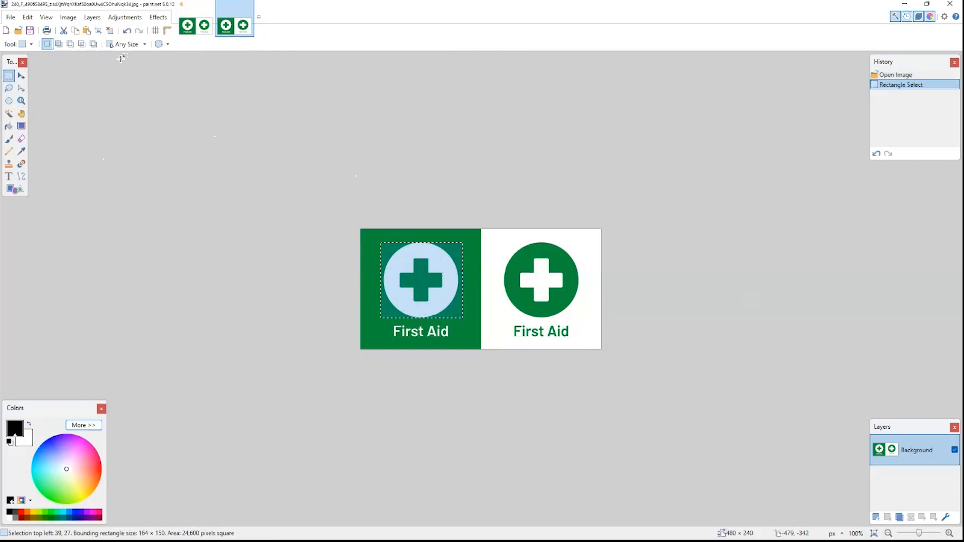
pyautogui.click(64, 17)
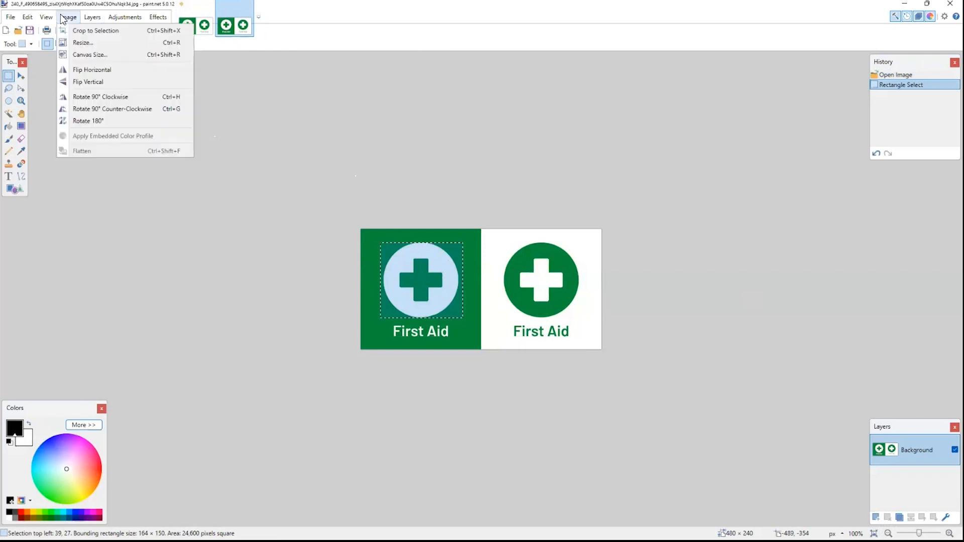
pyautogui.click(83, 31)
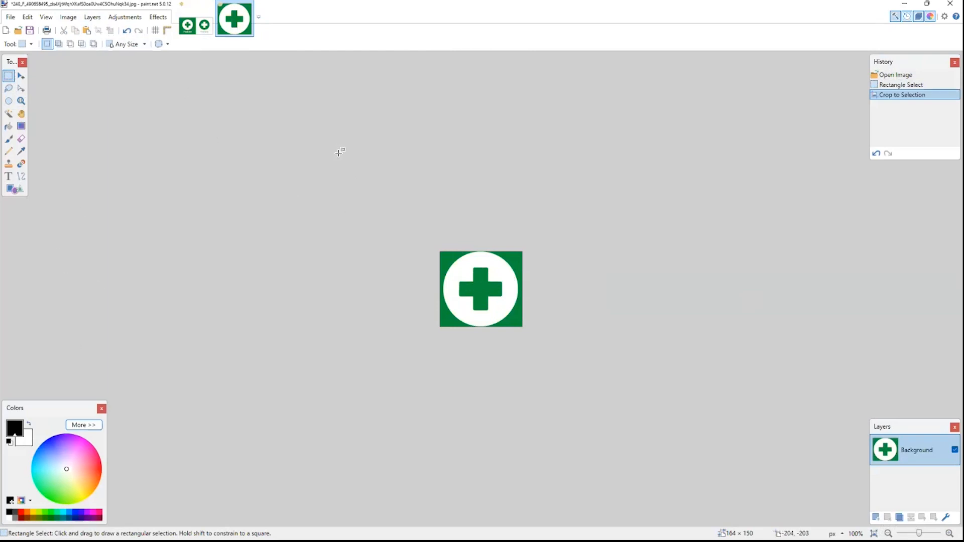
# - Open the blank icon from the 69px folder in paint.net and sample its orange as the primary color
pyautogui.moveTo(426, 528)
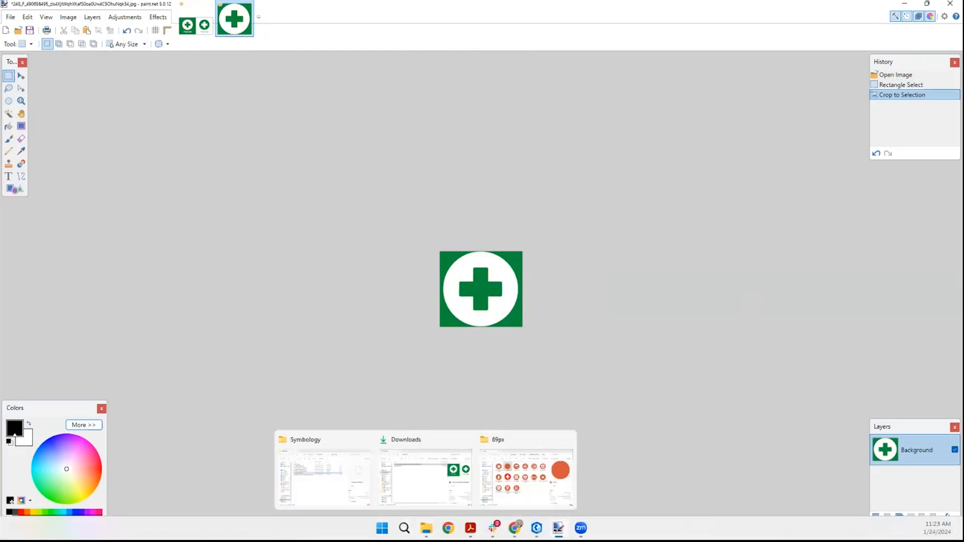
pyautogui.click(533, 483)
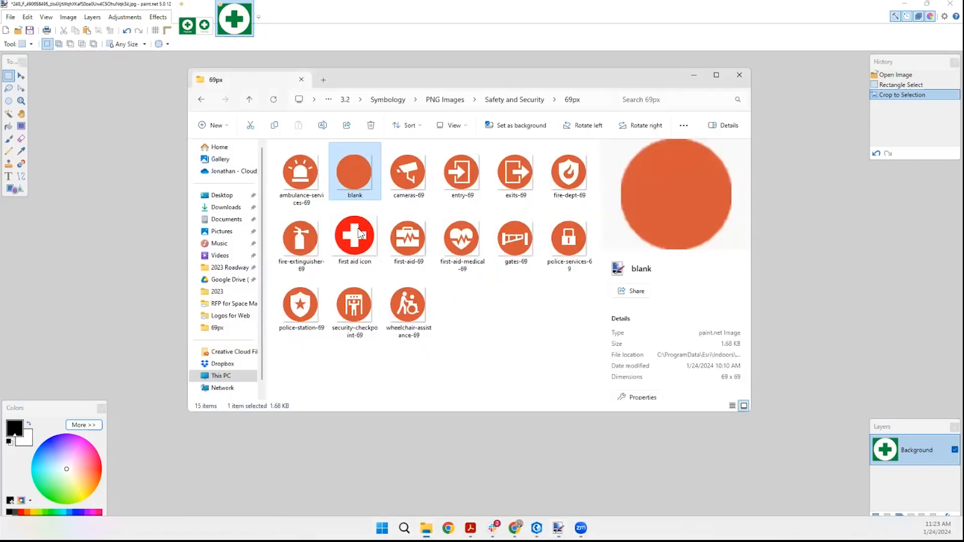
pyautogui.rightClick(351, 174)
pyautogui.moveTo(392, 225)
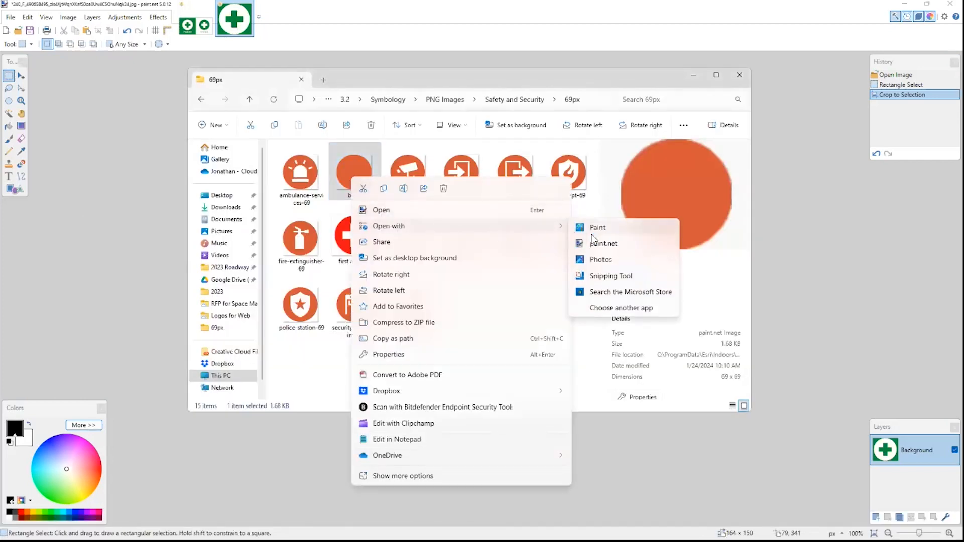
pyautogui.click(597, 243)
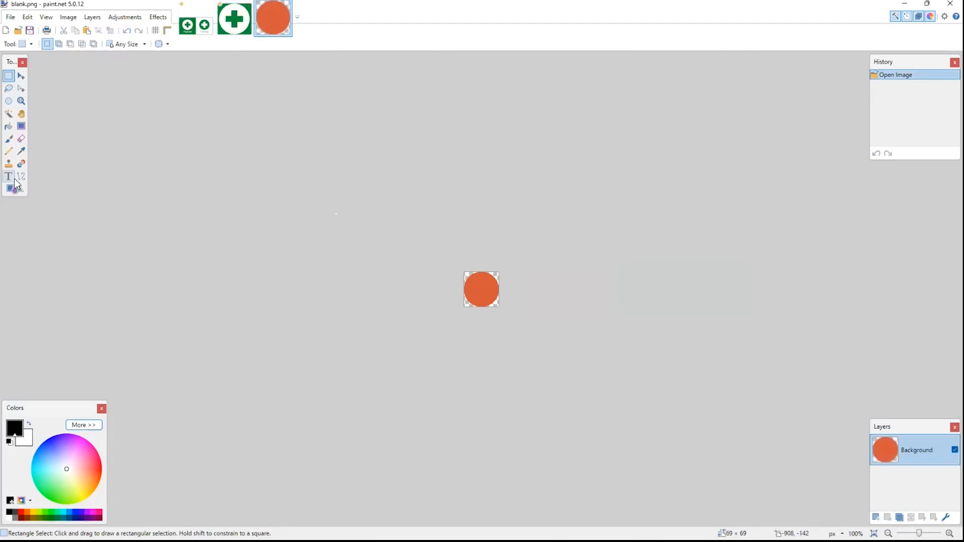
pyautogui.click(21, 151)
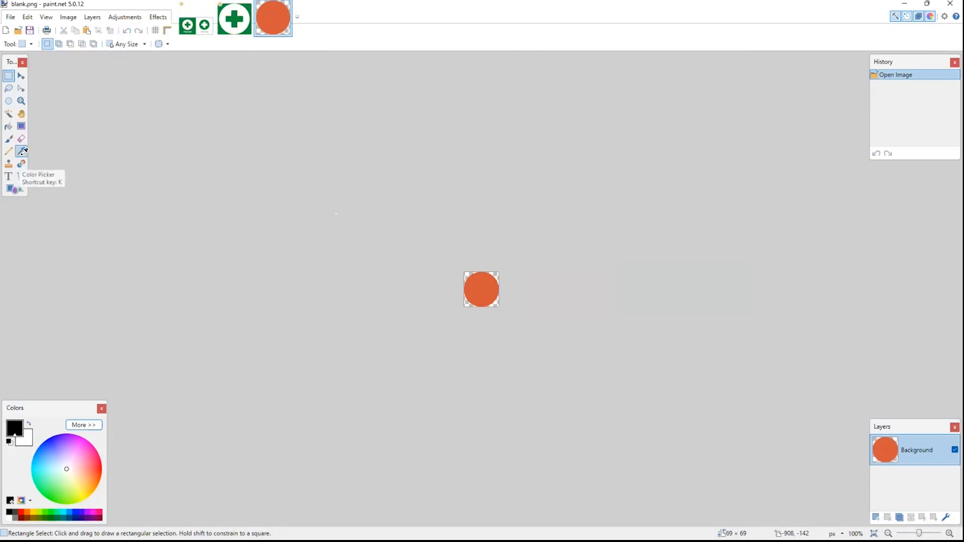
pyautogui.click(480, 286)
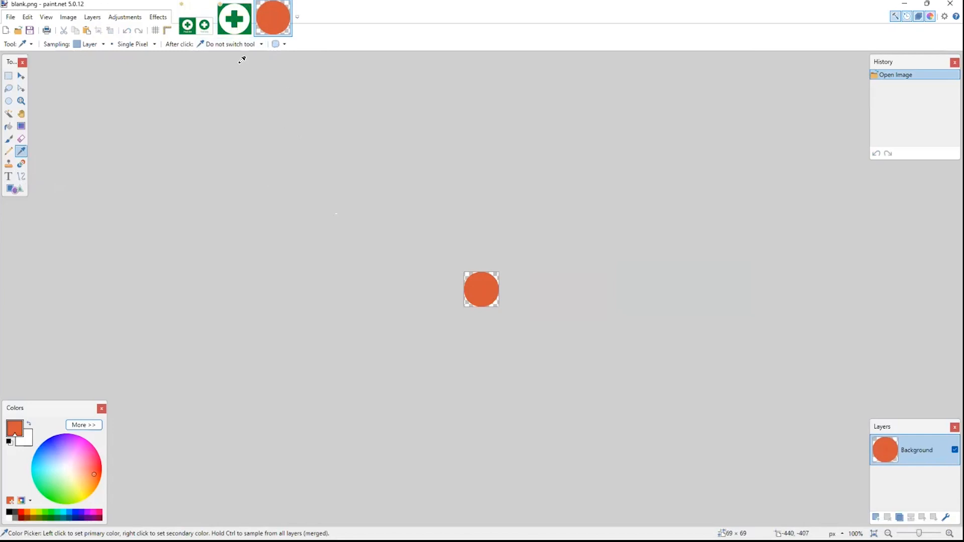
# - Return to the cropped first aid image, select its white circle with the Magic Wand and fill it with the sampled orange
pyautogui.click(234, 20)
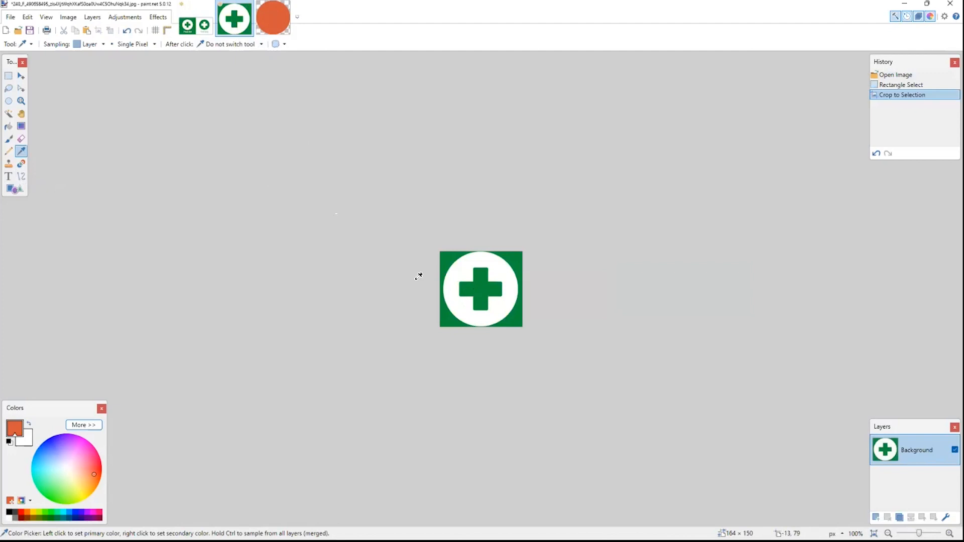
pyautogui.click(10, 127)
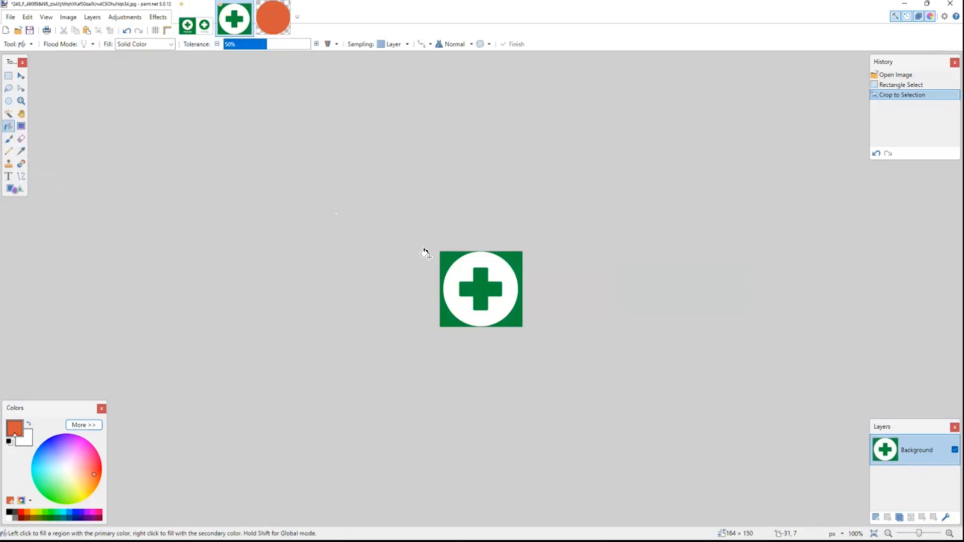
pyautogui.click(9, 113)
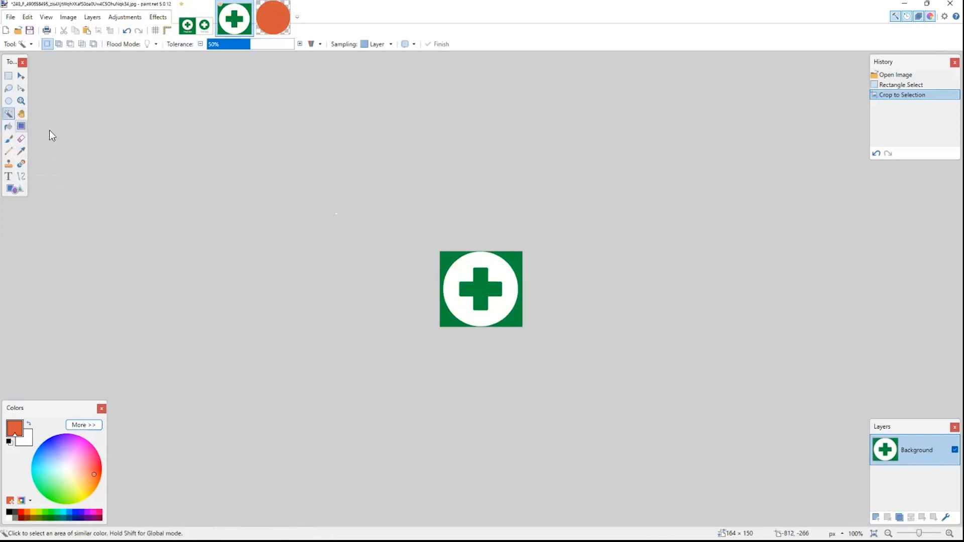
pyautogui.click(467, 267)
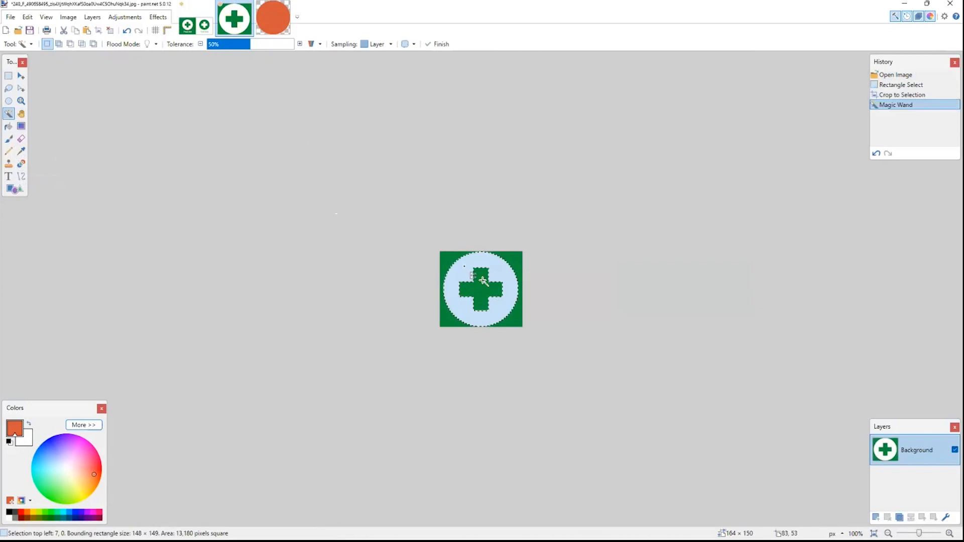
pyautogui.click(9, 128)
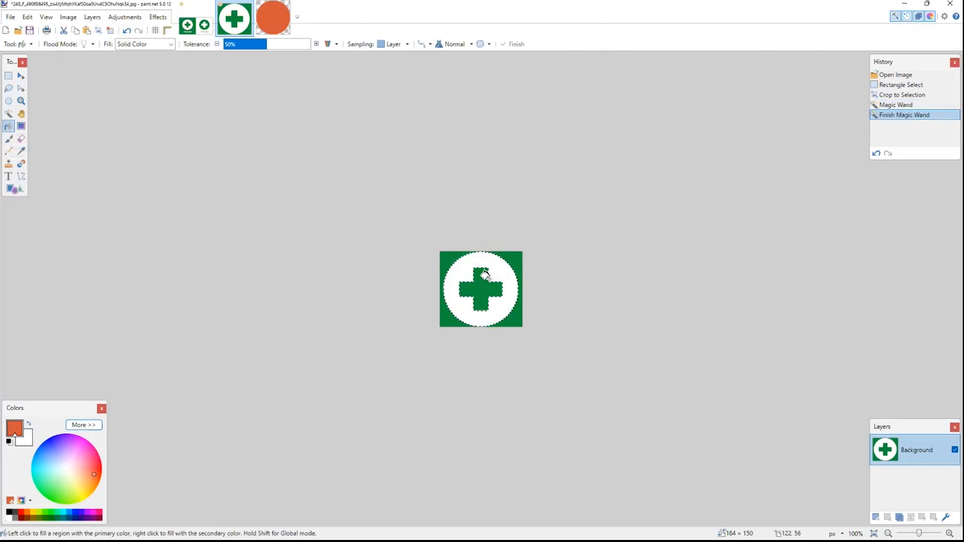
pyautogui.click(463, 269)
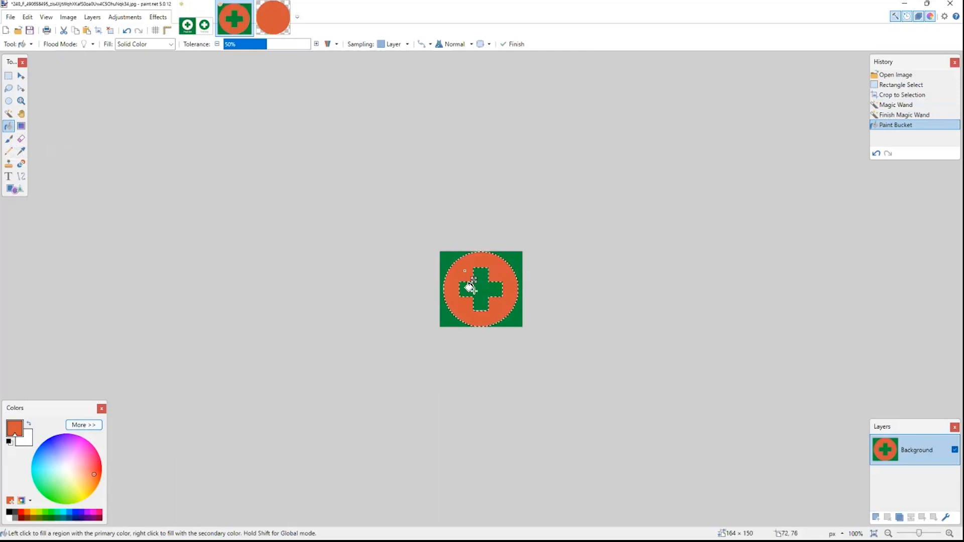
# - Swap the primary and secondary colors to turn the circle's active fill back to white
pyautogui.click(28, 424)
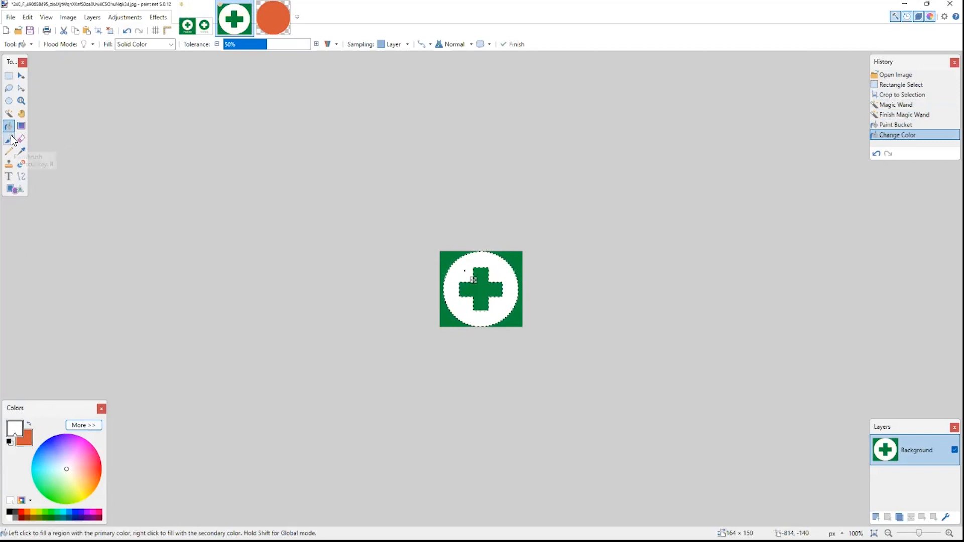
pyautogui.click(29, 421)
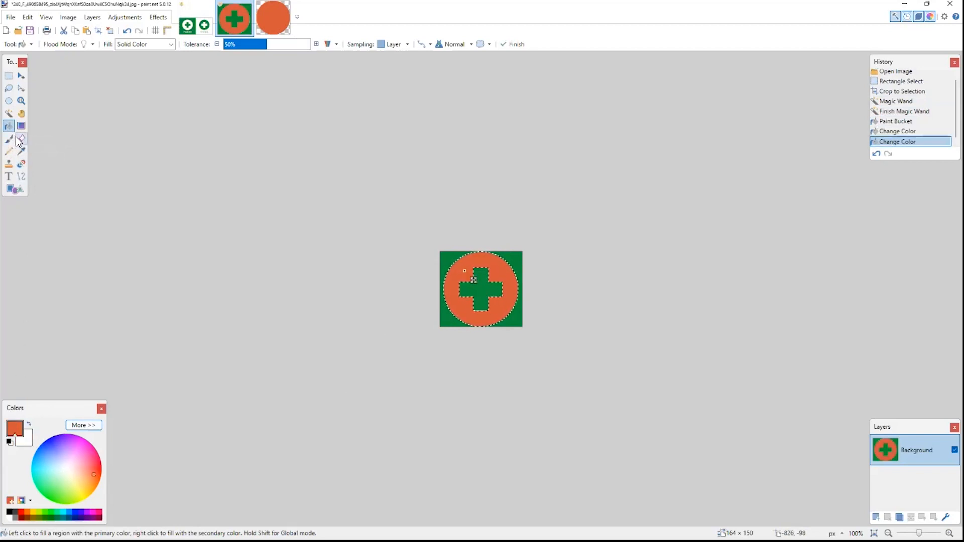
pyautogui.click(28, 426)
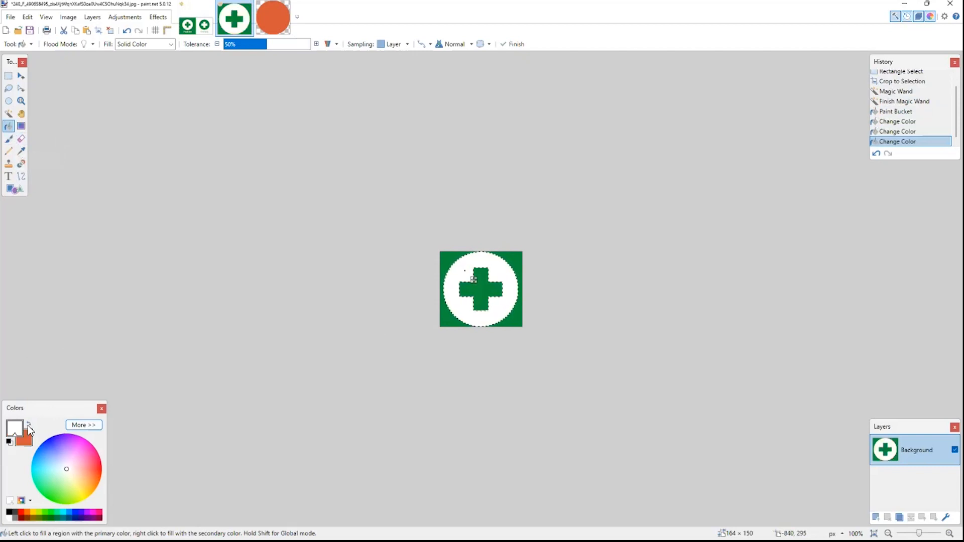
# - Select the green cross with the Magic Wand and fill it with the sampled orange
pyautogui.click(9, 114)
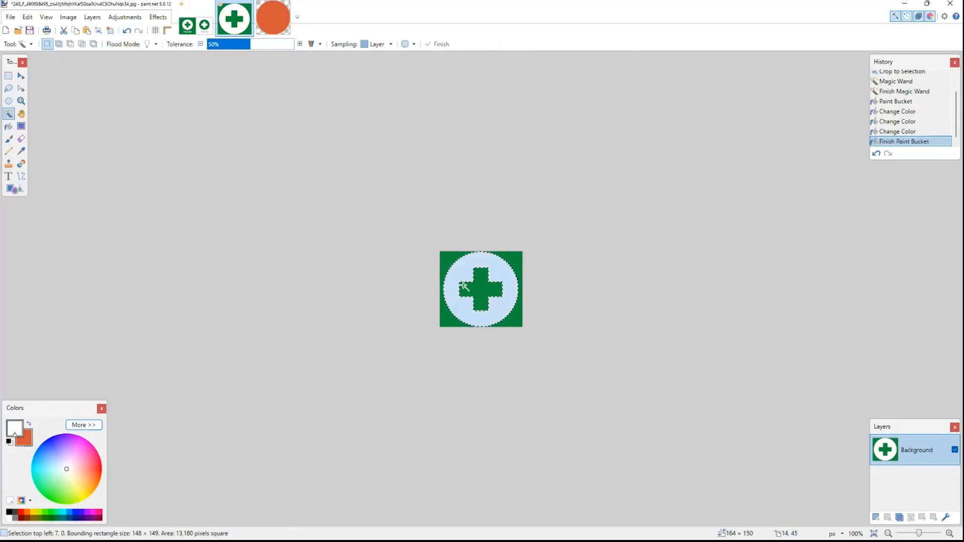
pyautogui.click(481, 286)
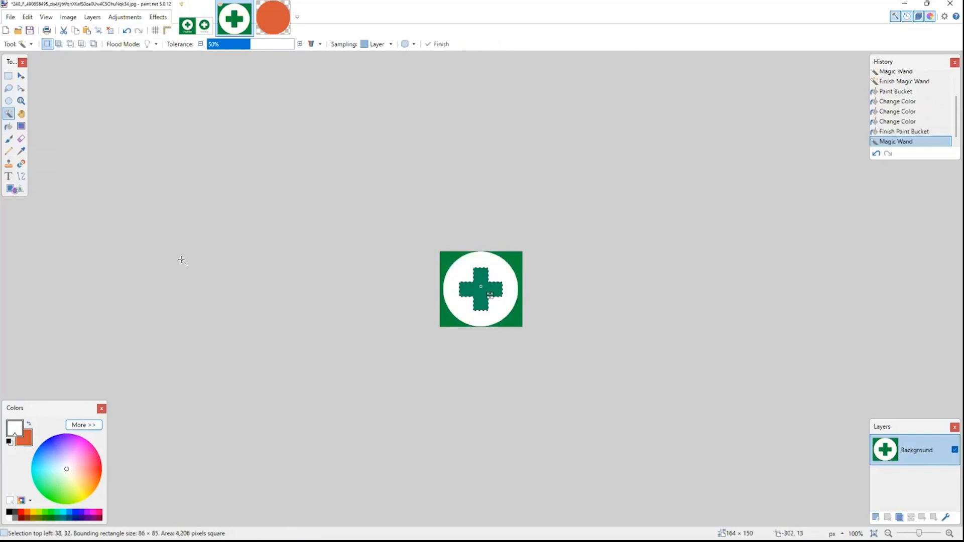
pyautogui.click(29, 424)
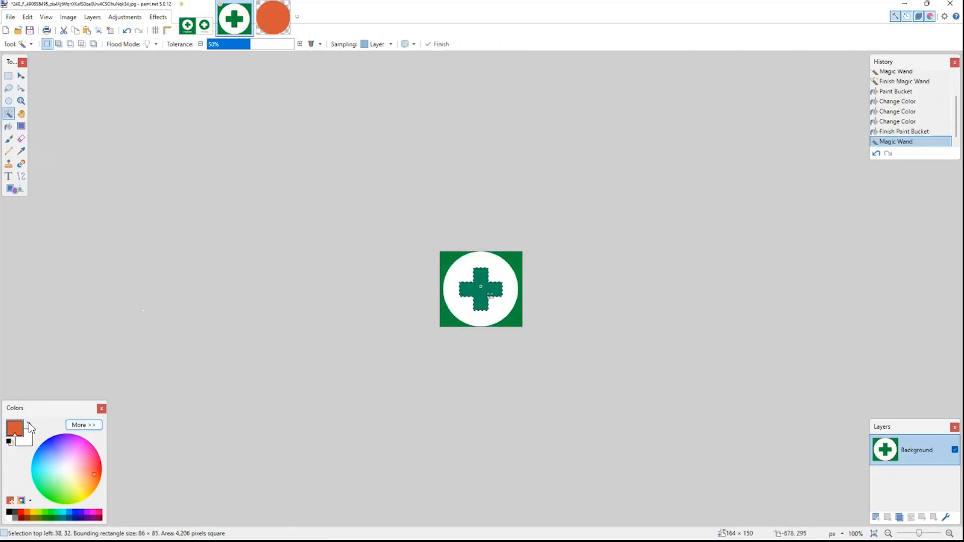
pyautogui.click(9, 126)
pyautogui.click(480, 290)
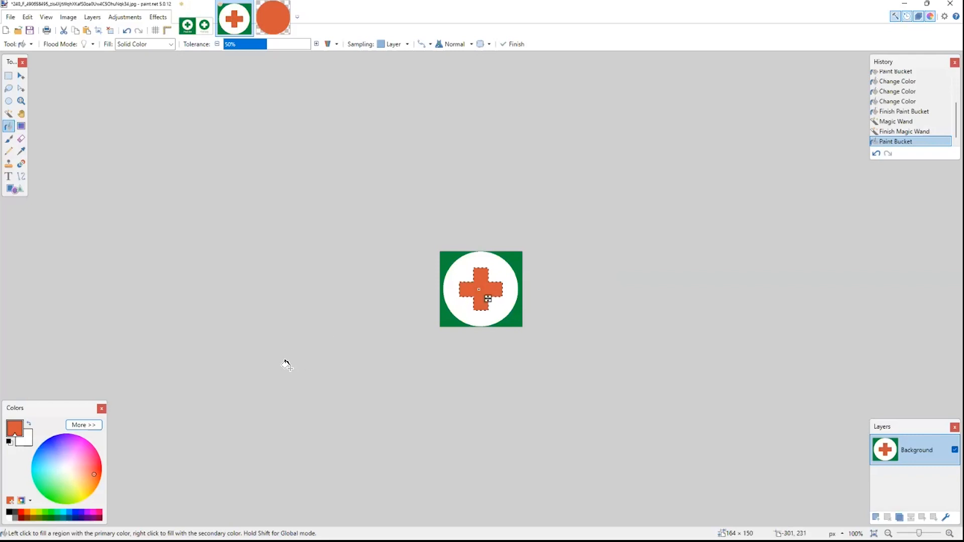
# - Select the green corners around the white circle with the Magic Wand and fill them with orange
pyautogui.click(443, 260)
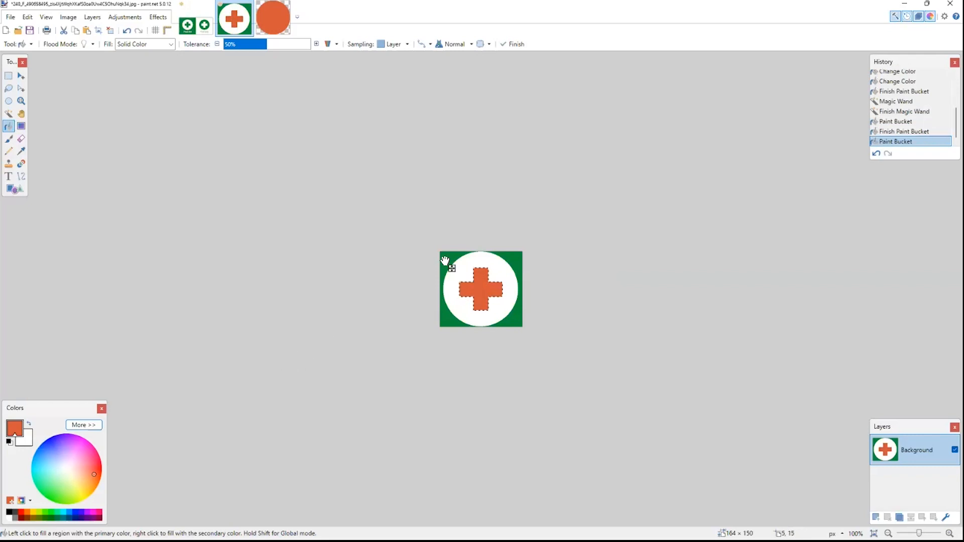
pyautogui.click(8, 114)
pyautogui.click(449, 262)
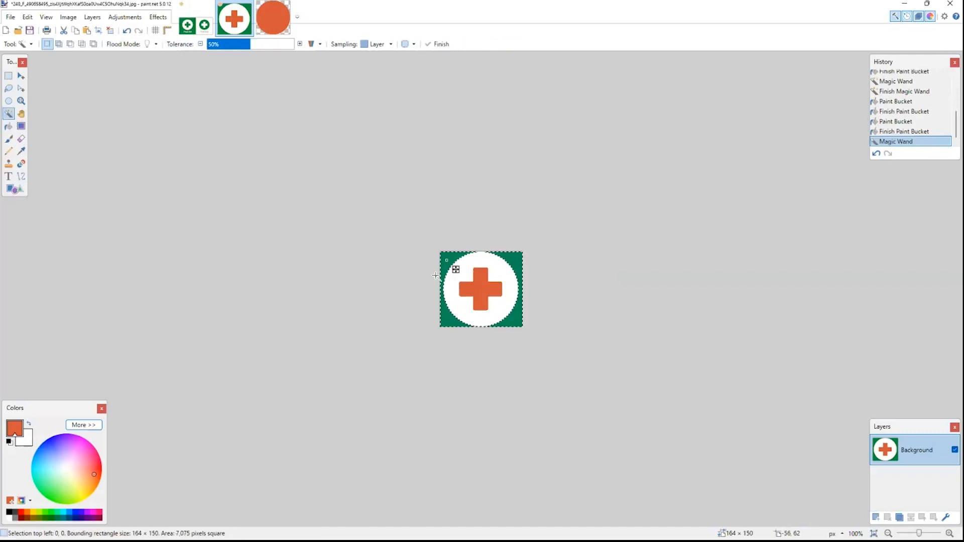
pyautogui.click(9, 127)
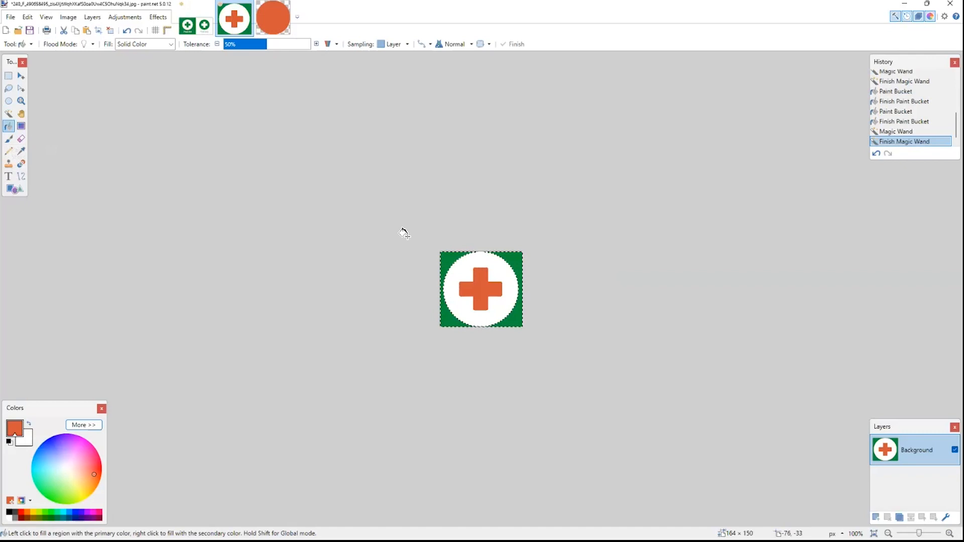
pyautogui.click(450, 261)
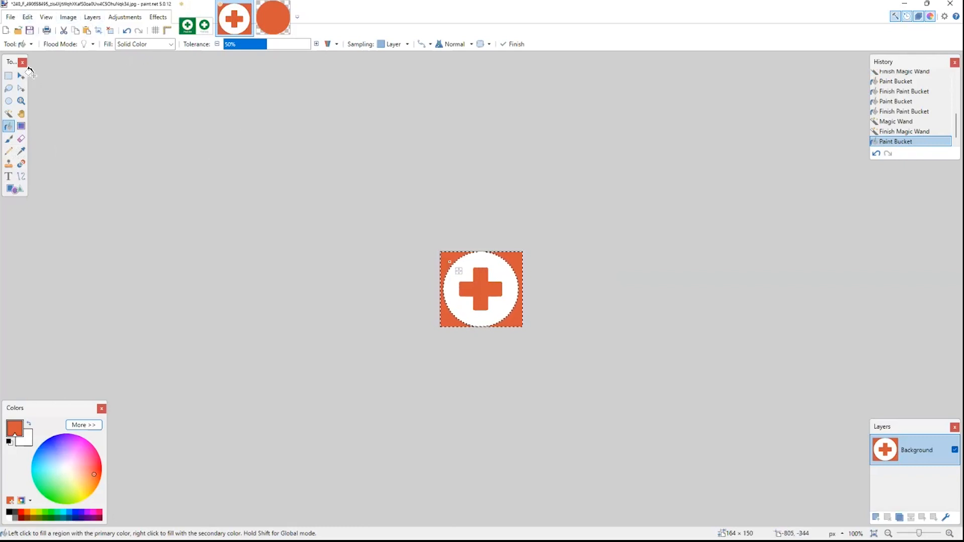
# - Crop the recolored first aid image tightly around the circle to about 153 × 150 pixels
pyautogui.click(8, 75)
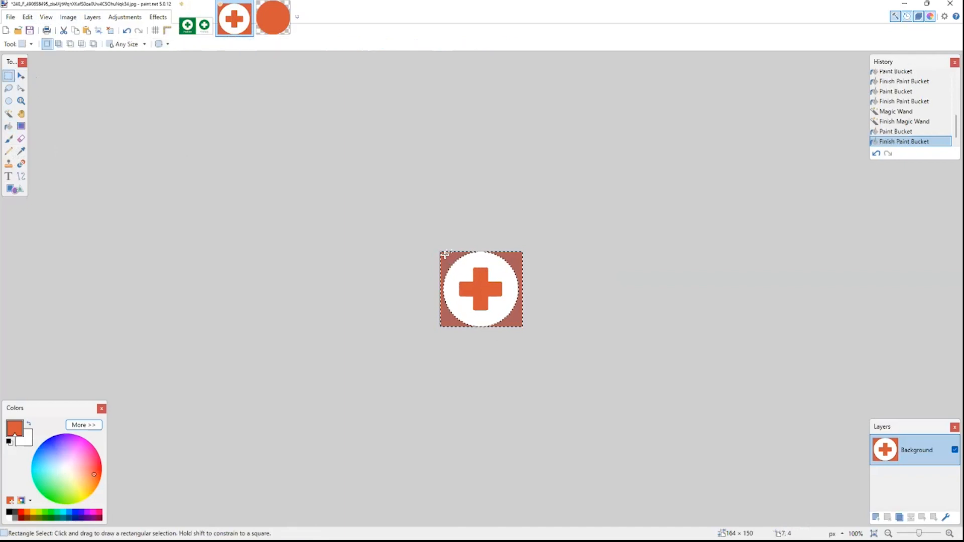
pyautogui.moveTo(445, 253); pyautogui.dragTo(521, 330)
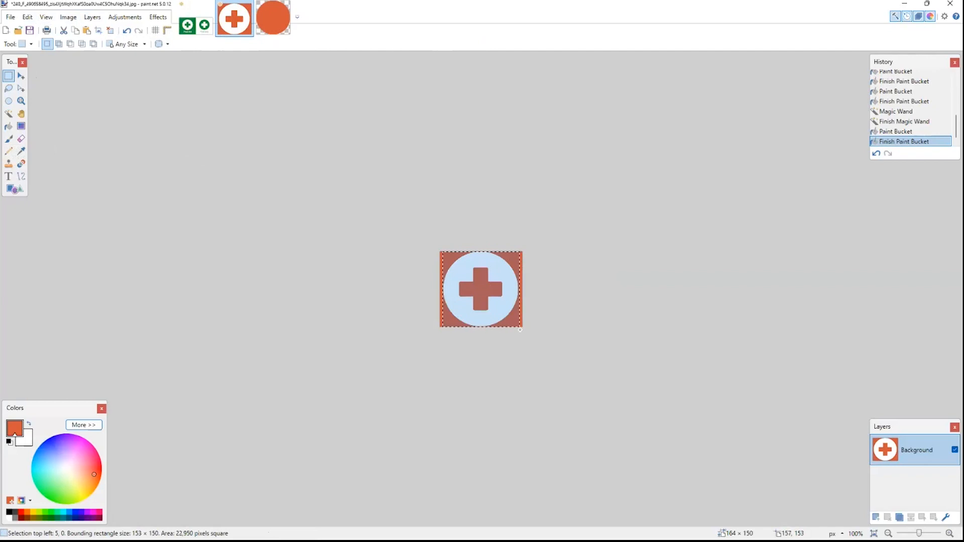
pyautogui.click(68, 17)
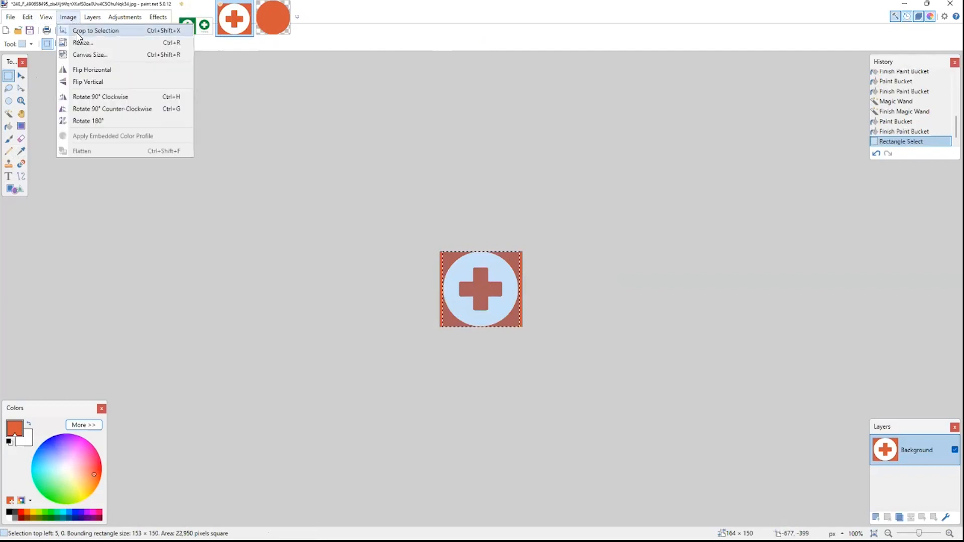
pyautogui.click(78, 32)
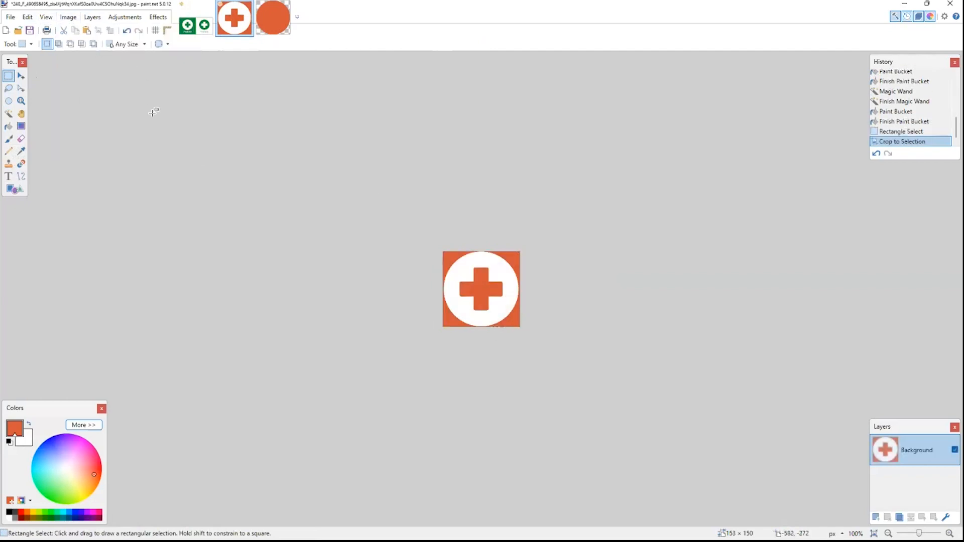
# - Resize the cropped first aid image to a width of 69 pixels while maintaining its aspect ratio
pyautogui.click(69, 21)
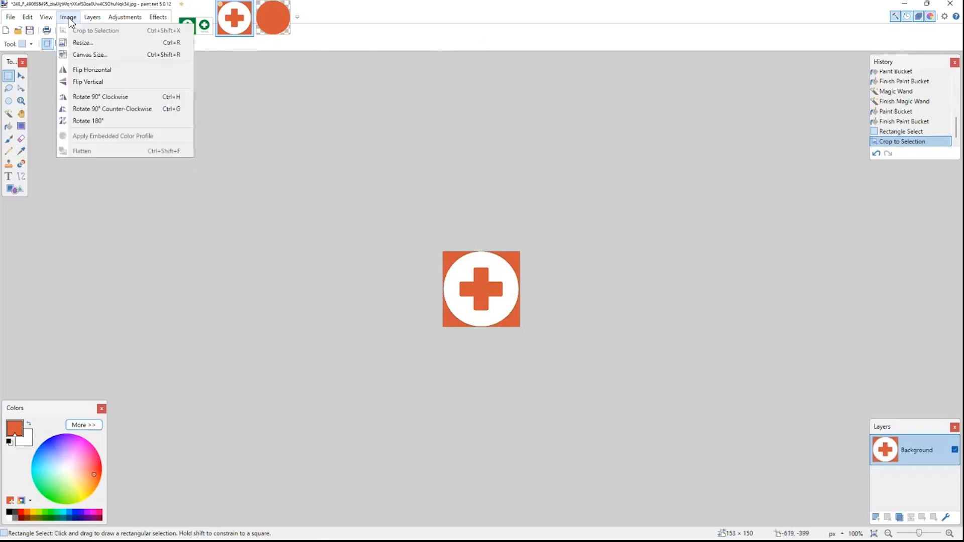
pyautogui.click(77, 46)
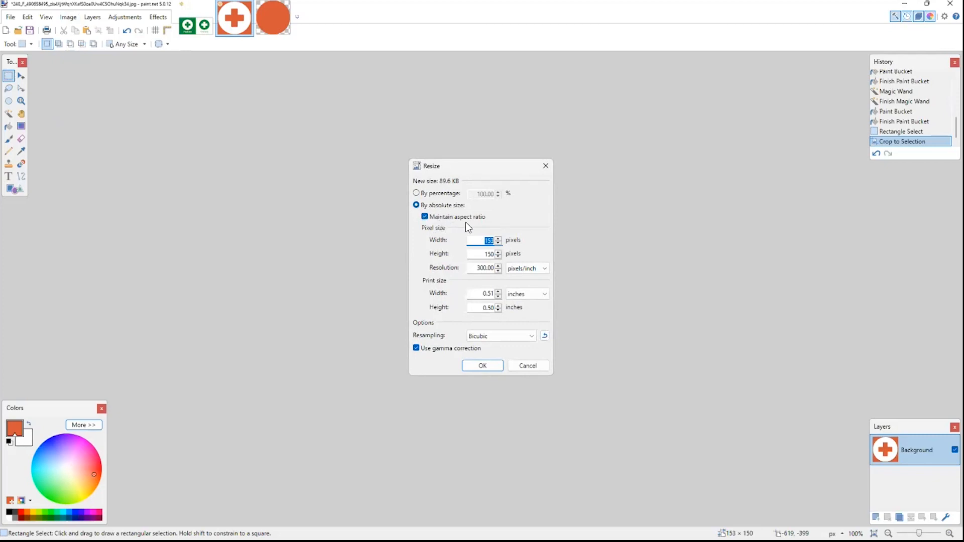
pyautogui.write('69')
pyautogui.click(479, 366)
# - Save the resized first aid image over its JPG file with quality 95 and 4:4:0 chroma subsampling
pyautogui.click(10, 16)
pyautogui.click(10, 16)
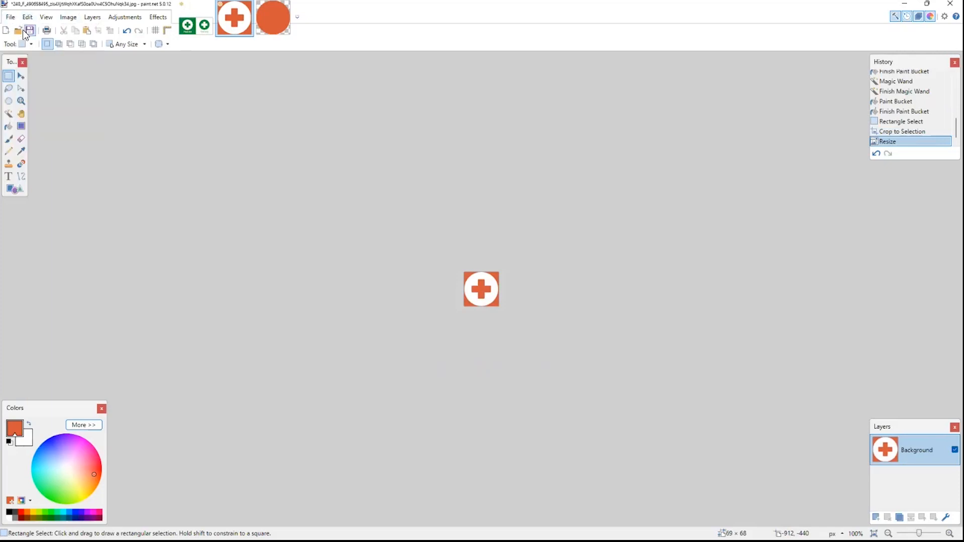
pyautogui.click(29, 30)
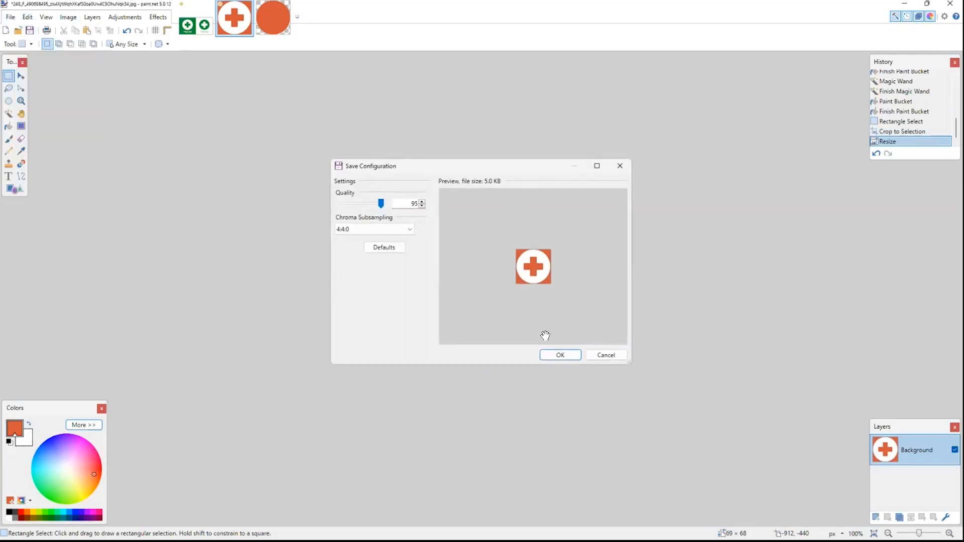
pyautogui.click(555, 358)
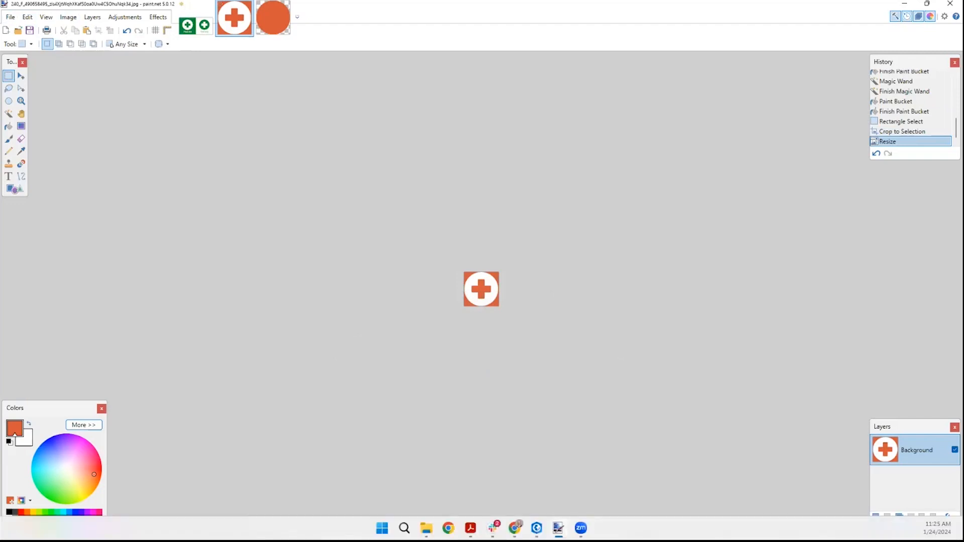
# - Switch to File Explorer to view the Safety and Security icons in the 69px folder, and minimize it
pyautogui.moveTo(426, 528)
pyautogui.click(497, 491)
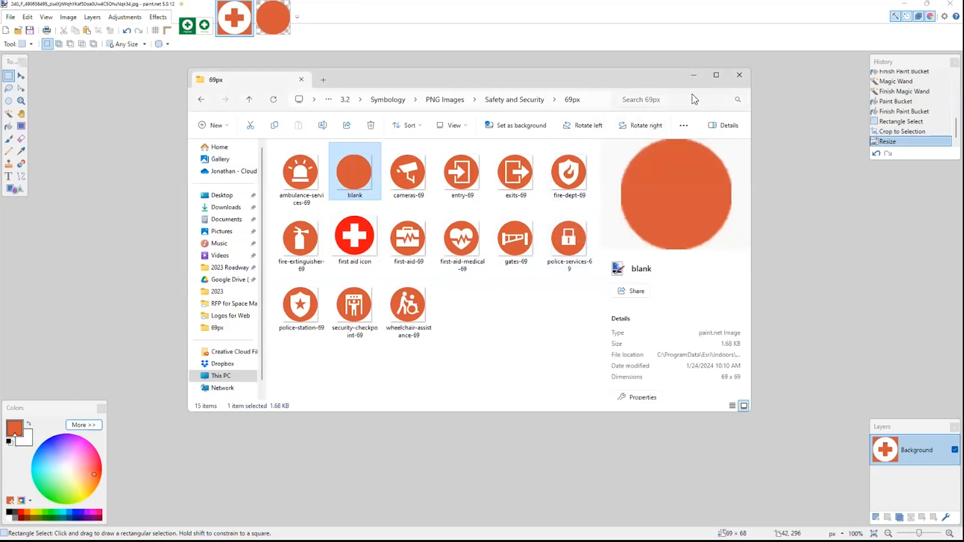
pyautogui.click(694, 76)
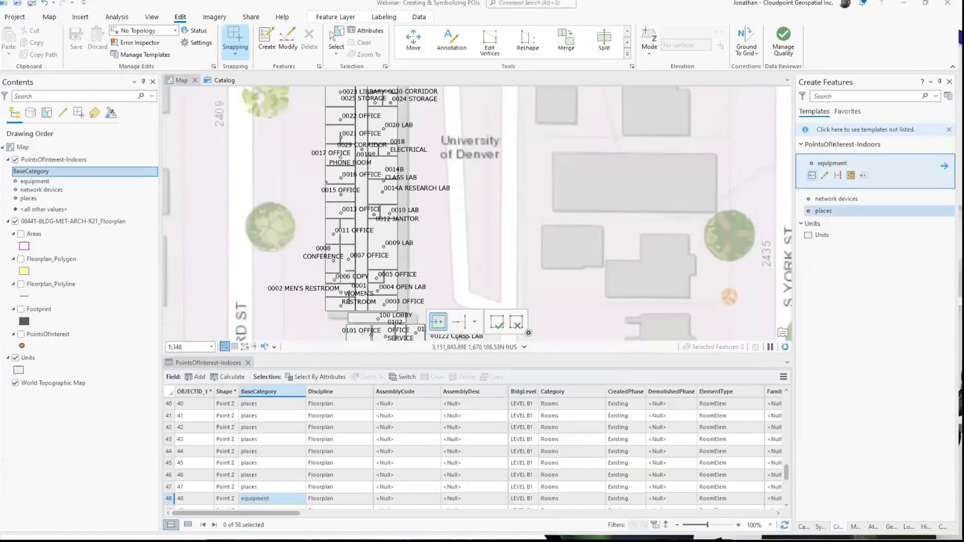
# - In ArcGIS Pro, examine the equipment symbol's options and the PointsOfInterest-Indoors layer's symbology options, including Import symbology
pyautogui.click(20, 182)
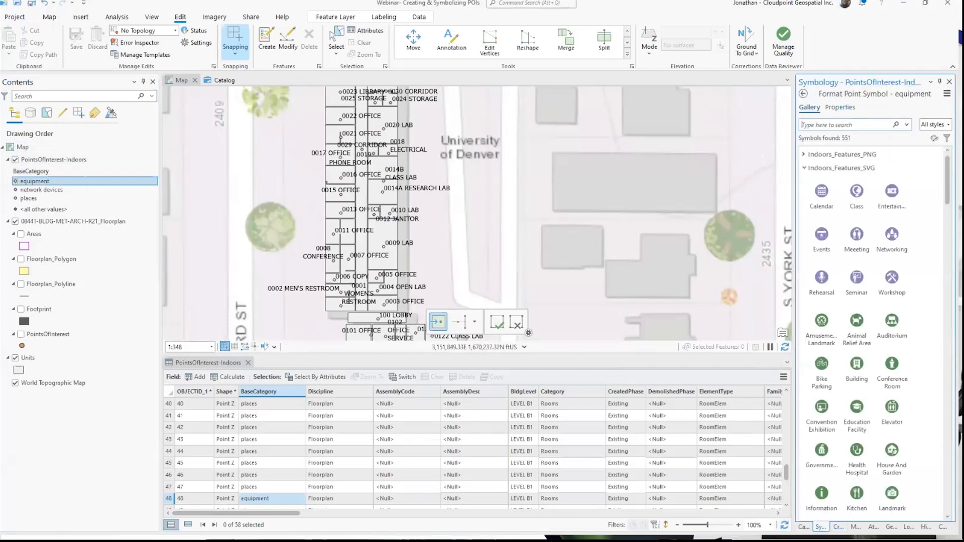
pyautogui.click(946, 94)
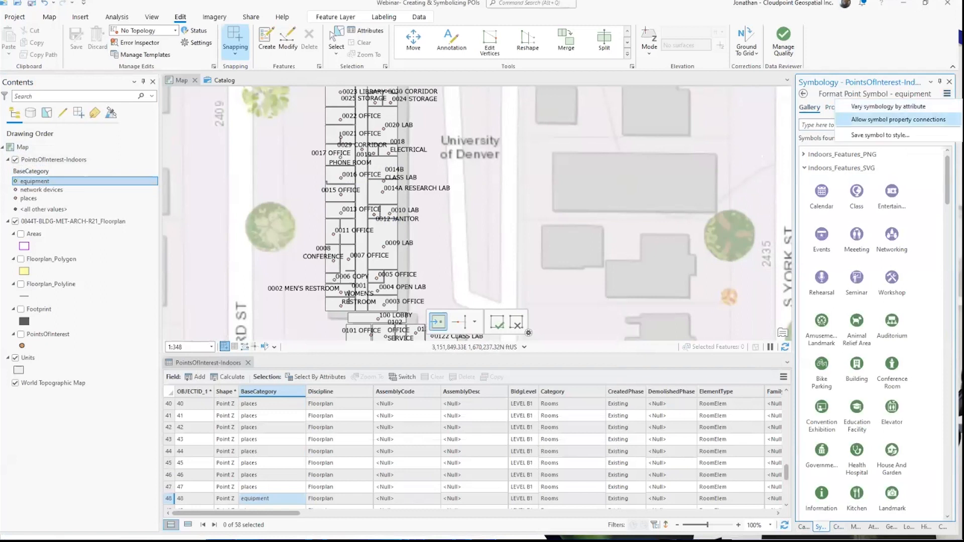
pyautogui.click(803, 94)
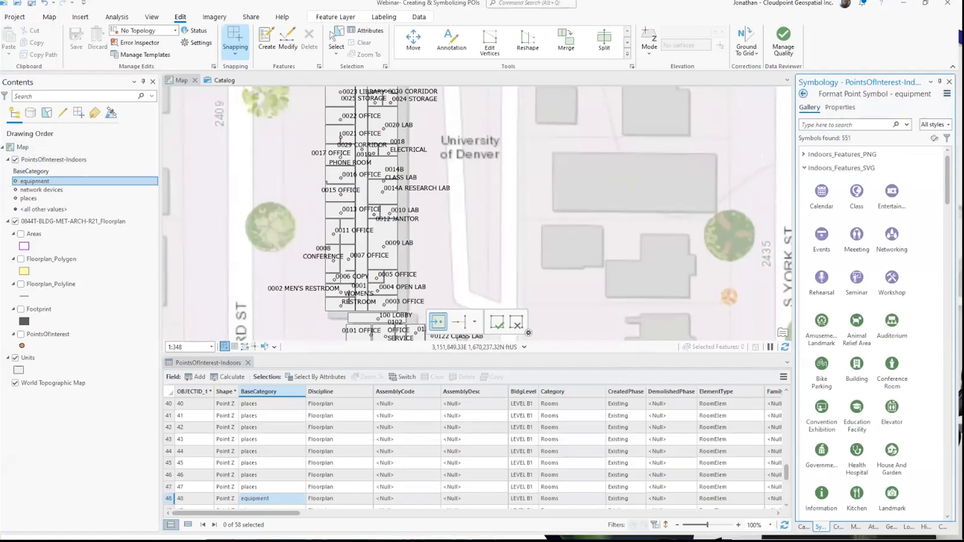
pyautogui.click(946, 99)
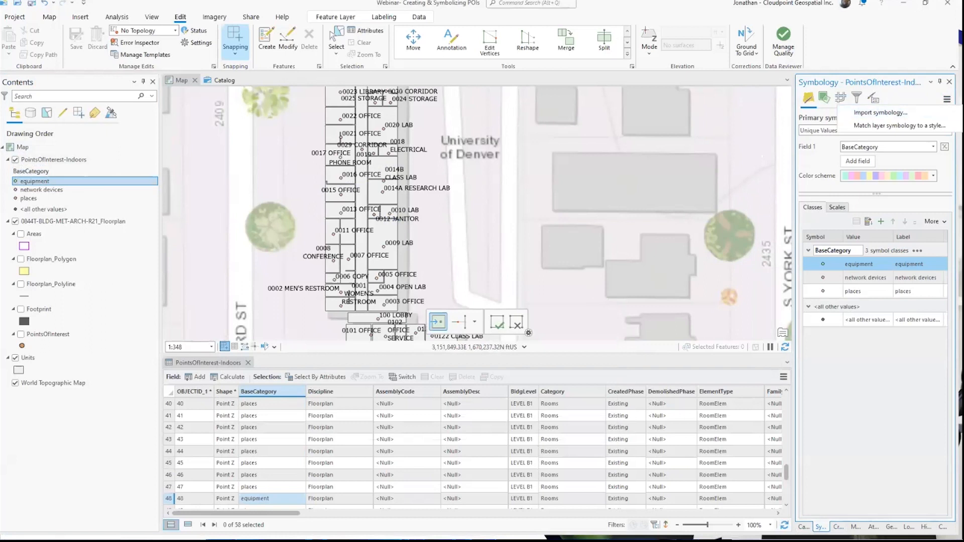
pyautogui.click(881, 113)
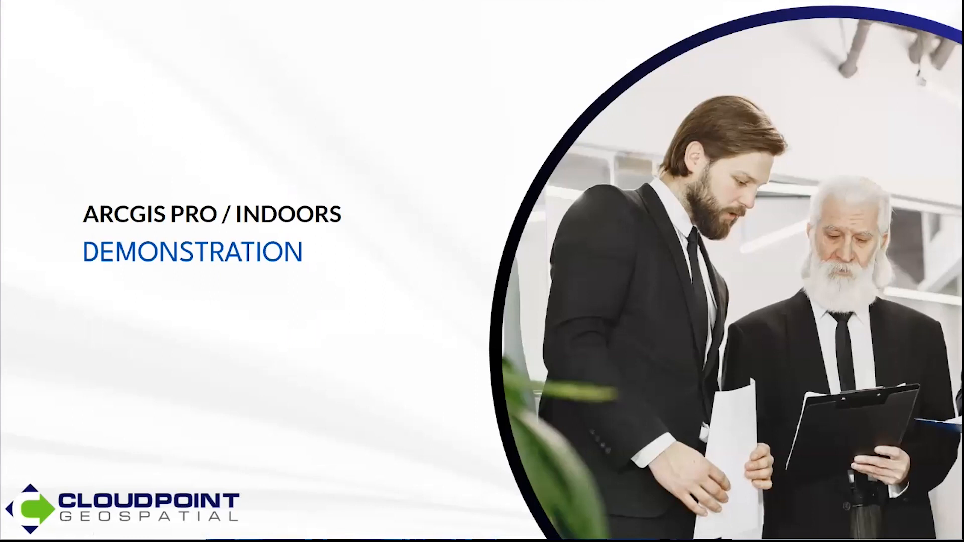
# - View the Esri ArcGIS Indoors Tutorials and points of interest video links from the Additional Resources slide, returning to the presentation after each
pyautogui.click(162, 305)
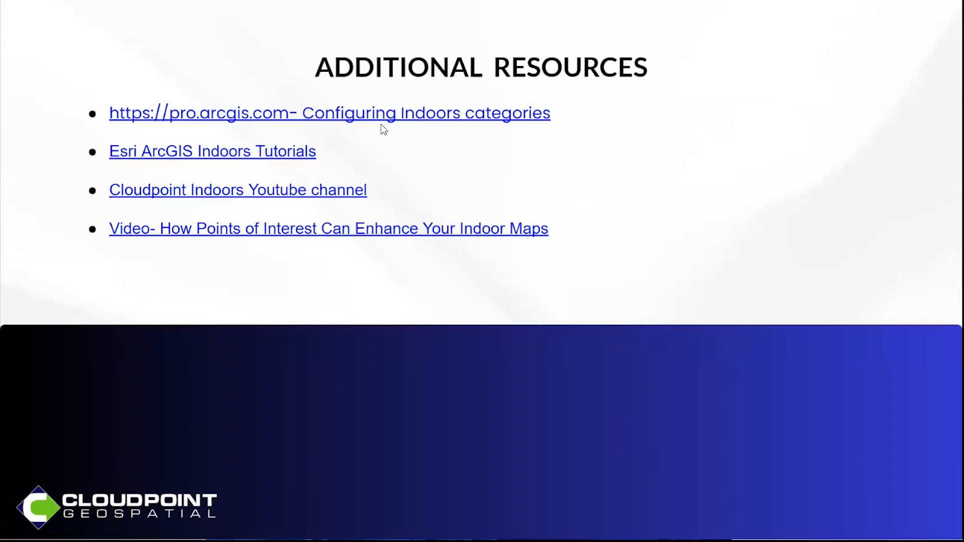
pyautogui.click(262, 150)
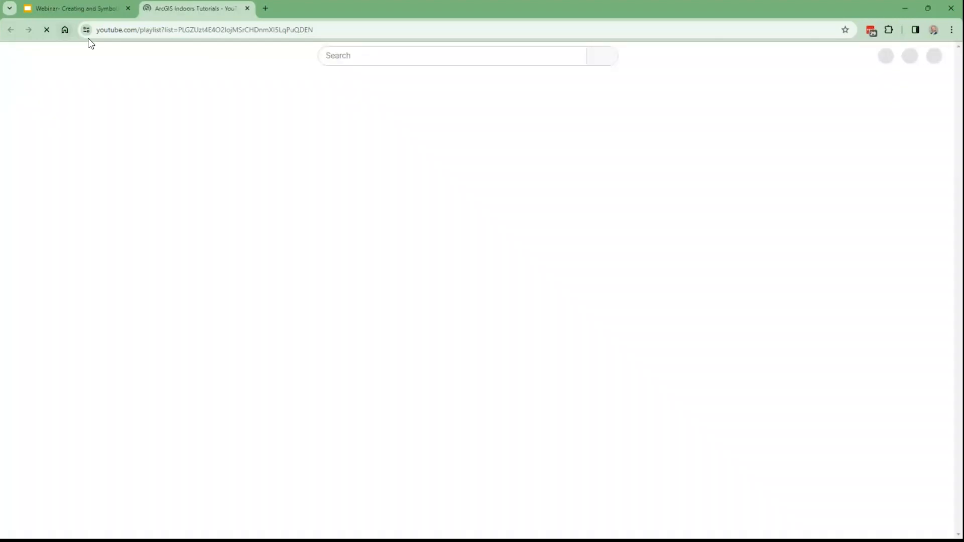
pyautogui.click(95, 7)
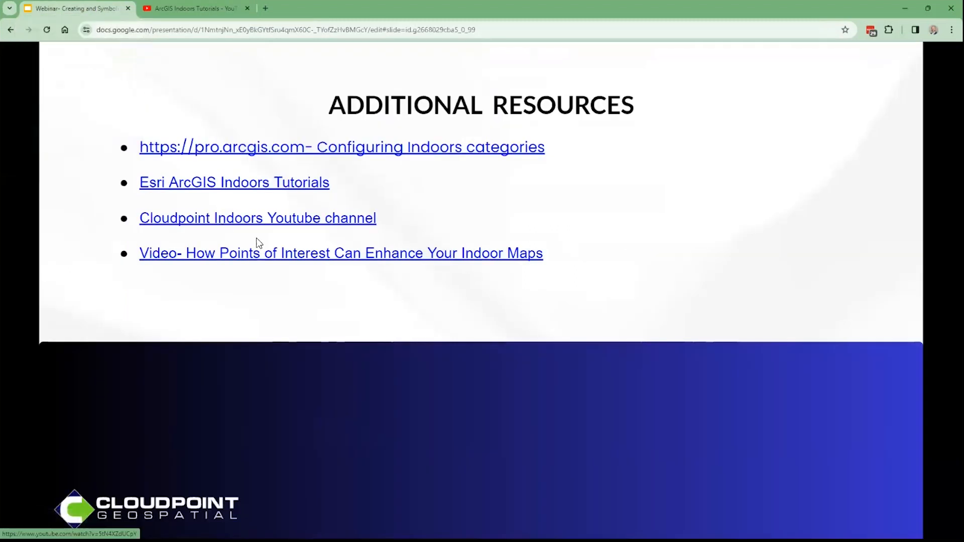
pyautogui.click(265, 221)
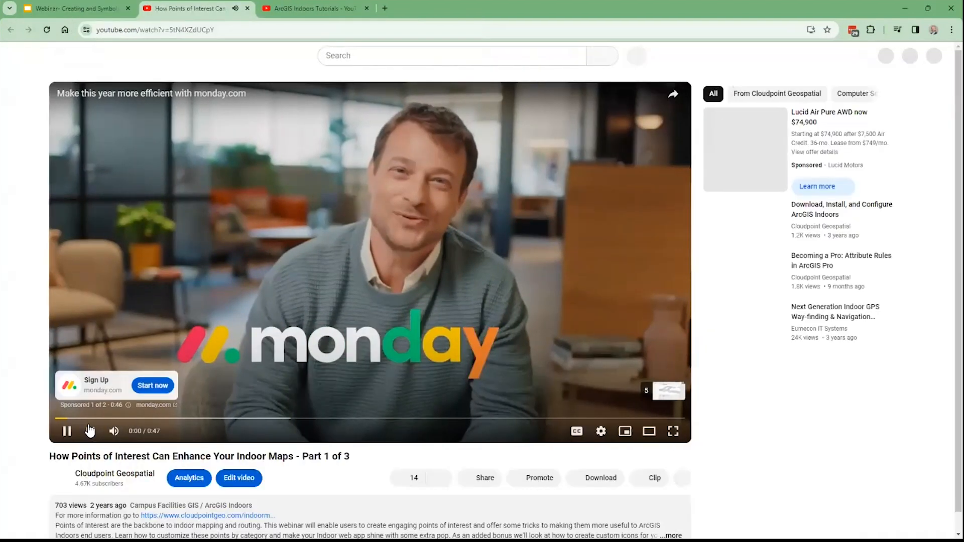
pyautogui.click(48, 8)
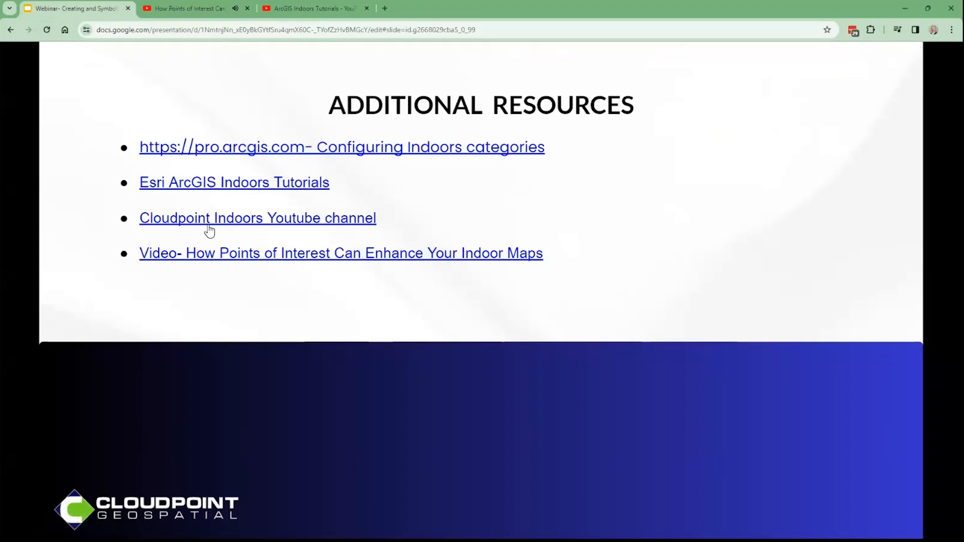